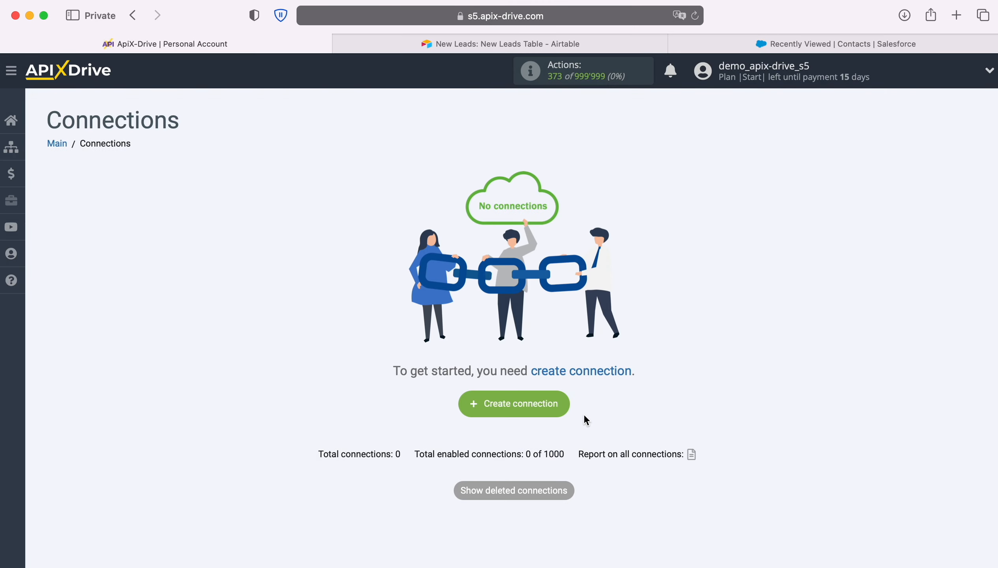
- Start a new connection with Airtable as the data source system
{"action": "left_click", "coordinate": [564, 404]}
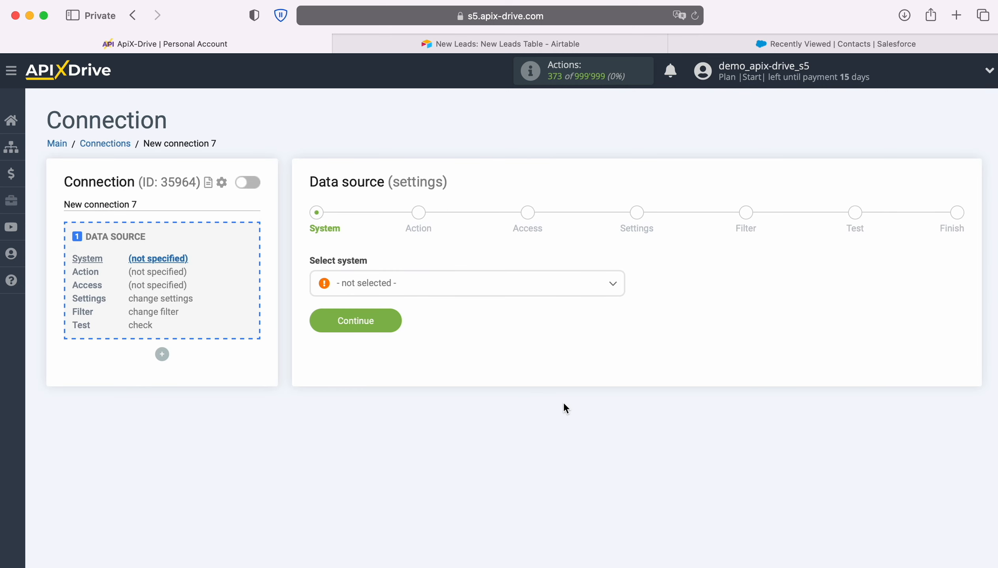
{"action": "left_click", "coordinate": [481, 289]}
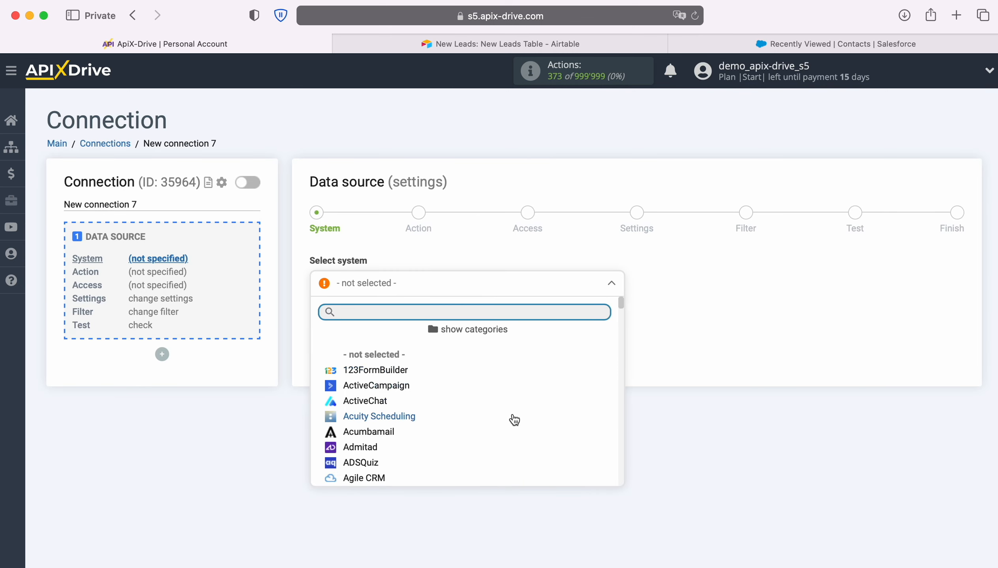
{"action": "scroll", "coordinate": [515, 418], "scroll_direction": "down", "scroll_amount": 2}
{"action": "scroll", "coordinate": [517, 419], "scroll_direction": "down", "scroll_amount": 1}
{"action": "left_click", "coordinate": [365, 402]}
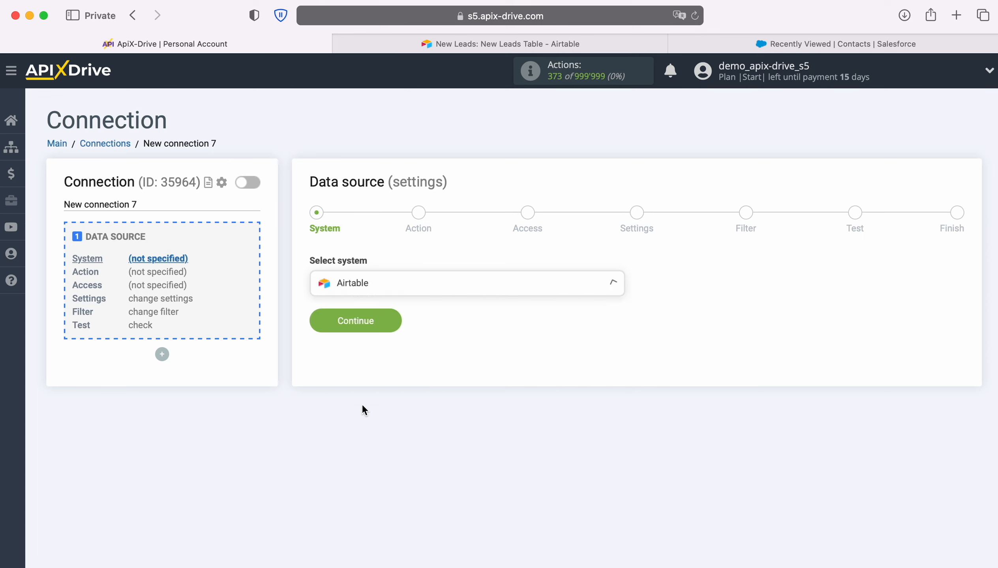
{"action": "left_click", "coordinate": [391, 321]}
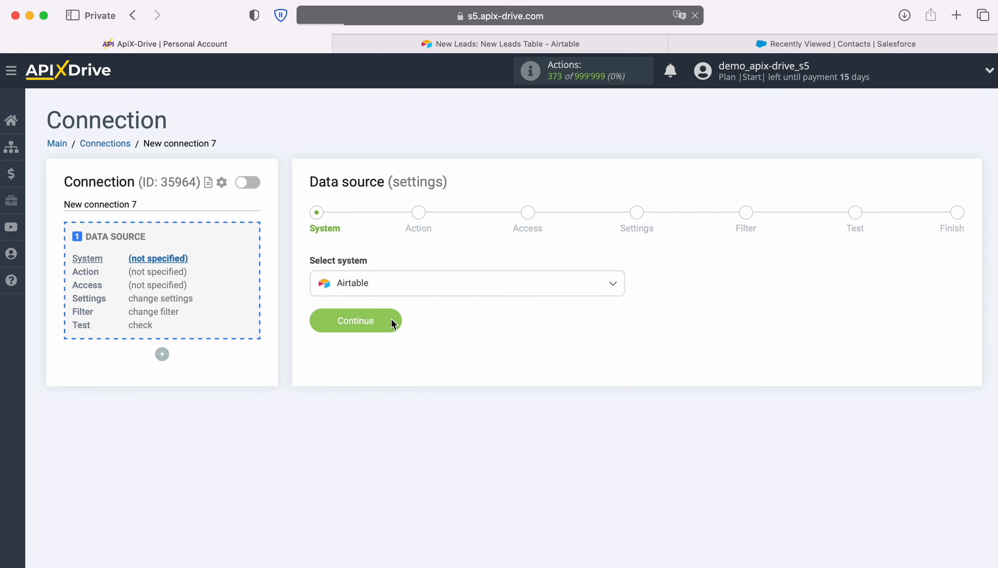
- Choose Get ROWS (new) as the Airtable trigger action
{"action": "left_click", "coordinate": [461, 287]}
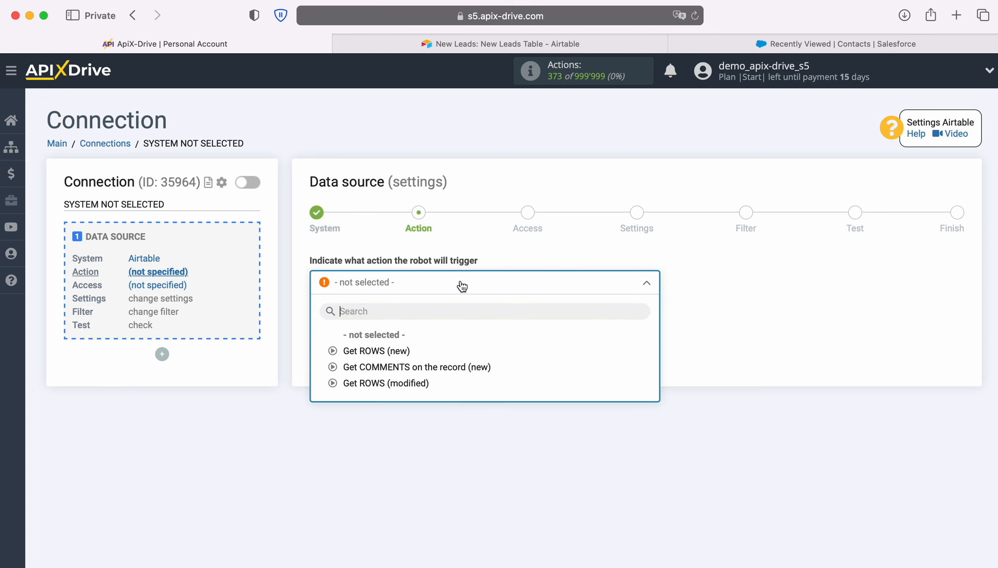
{"action": "left_click", "coordinate": [406, 351]}
{"action": "left_click", "coordinate": [395, 340]}
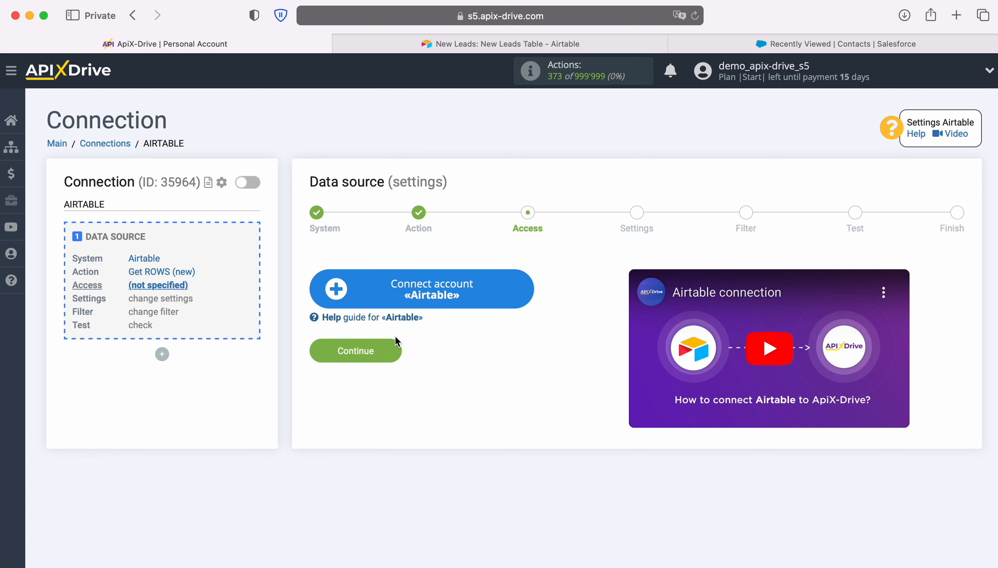
- Sign in to Airtable with the saved account e-mail and password
{"action": "left_click", "coordinate": [530, 291]}
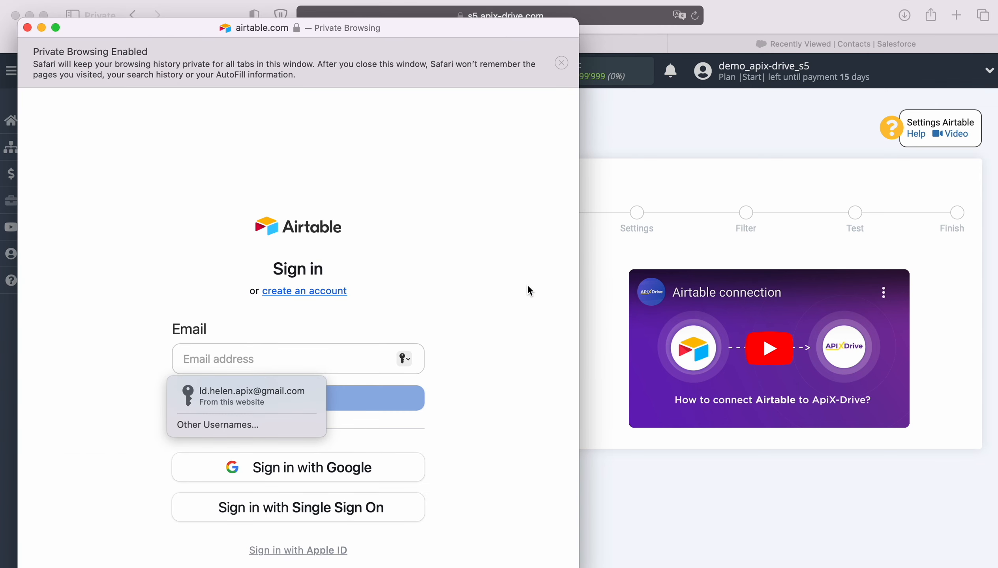
{"action": "left_click", "coordinate": [286, 399]}
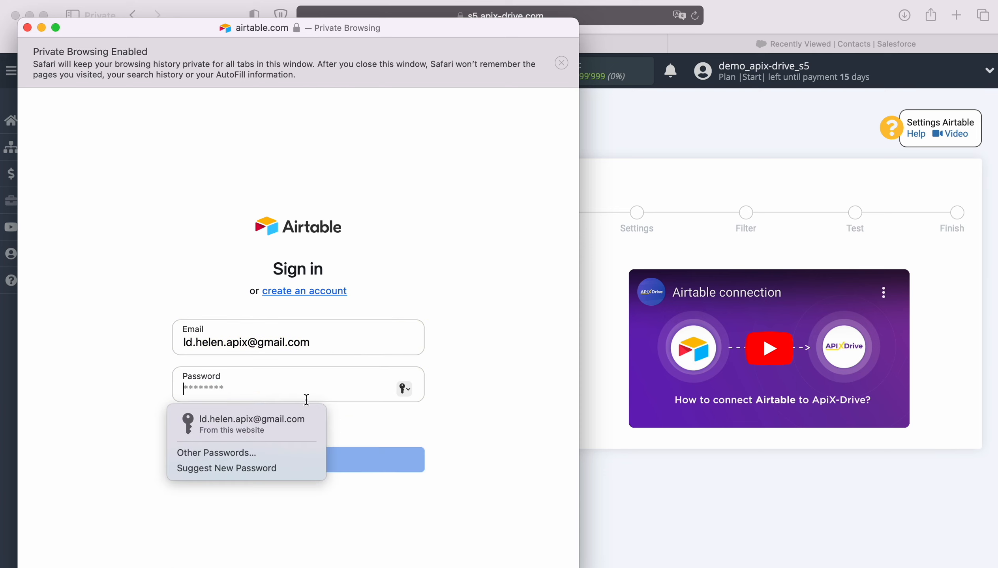
{"action": "left_click", "coordinate": [278, 419]}
{"action": "left_click", "coordinate": [304, 465]}
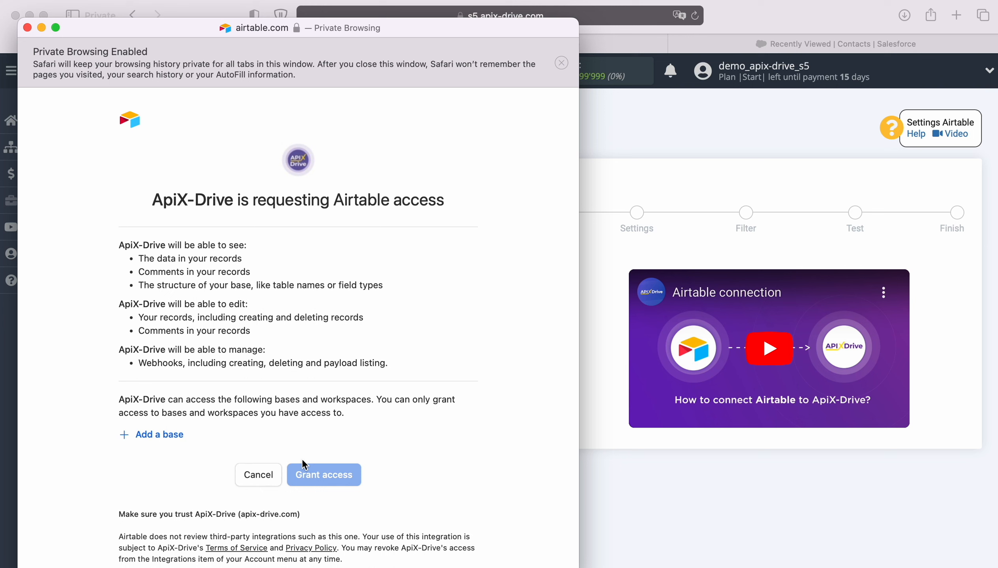
- Grant ApiX-Drive access to the New Leads and New Orders bases
{"action": "left_click", "coordinate": [160, 435]}
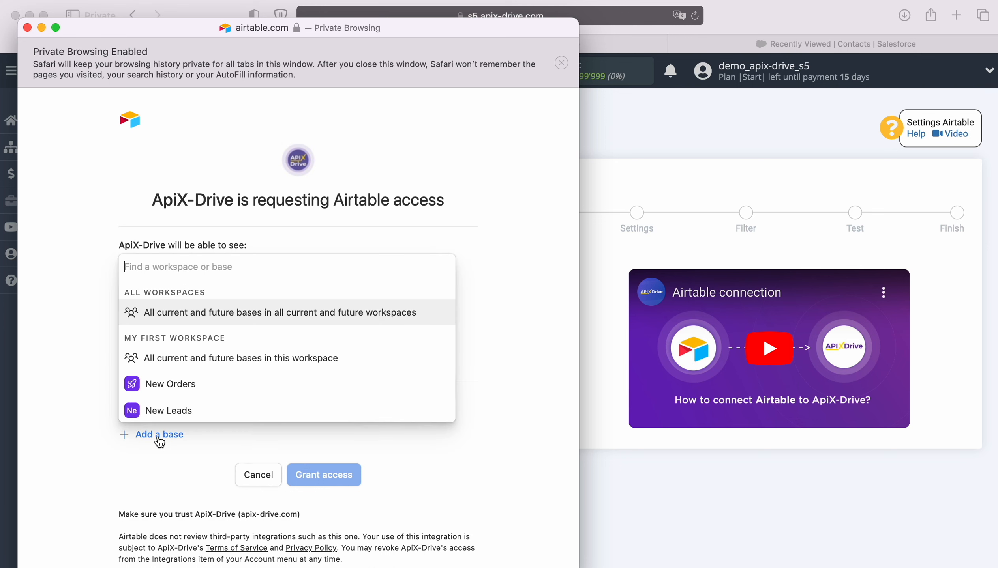
{"action": "left_click", "coordinate": [173, 412]}
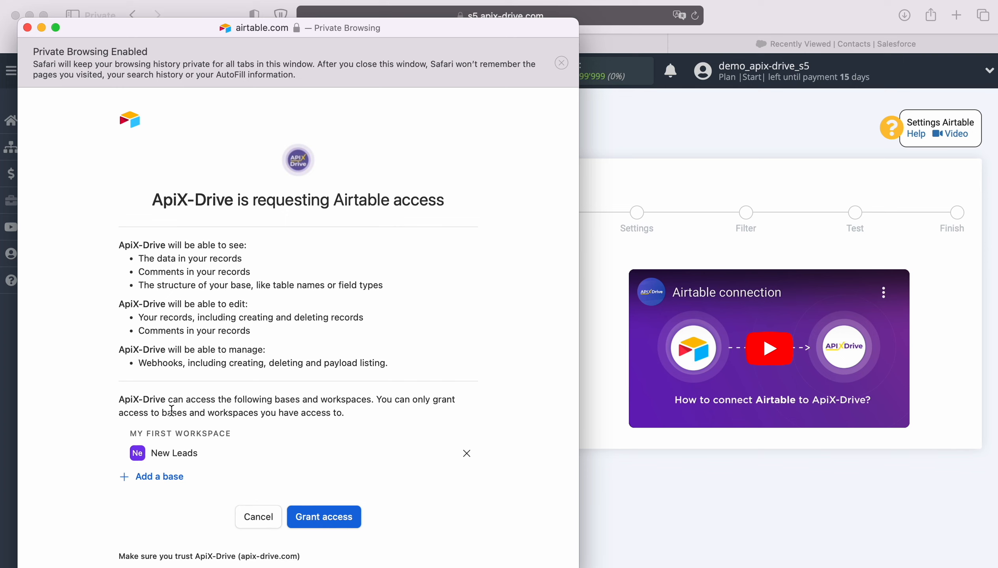
{"action": "left_click", "coordinate": [169, 475]}
{"action": "left_click", "coordinate": [174, 452]}
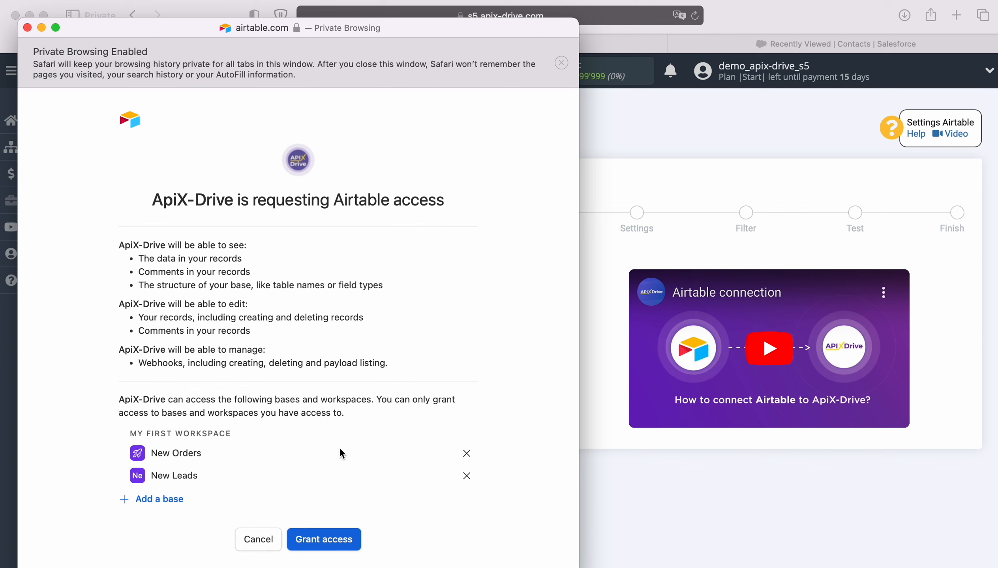
{"action": "scroll", "coordinate": [340, 453], "scroll_direction": "down", "scroll_amount": 2}
{"action": "left_click", "coordinate": [342, 495]}
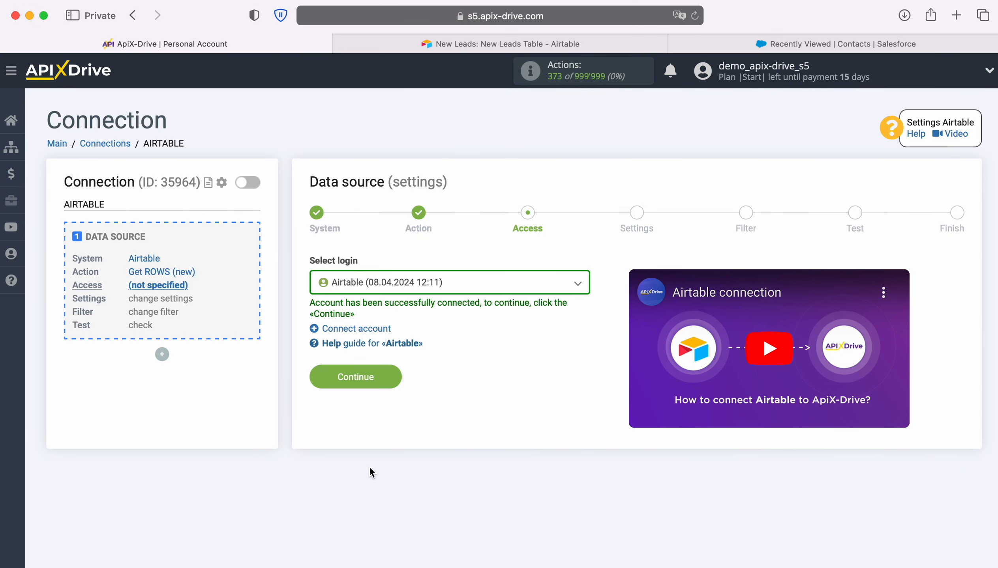
- Use the connected Airtable login for the data source
{"action": "left_click", "coordinate": [519, 286]}
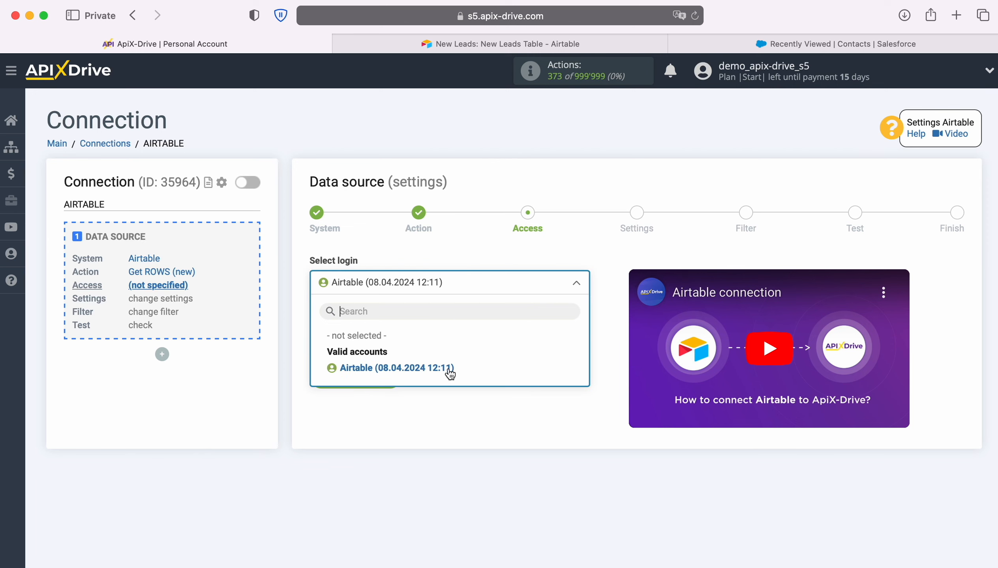
{"action": "left_click", "coordinate": [449, 367]}
{"action": "left_click", "coordinate": [394, 372]}
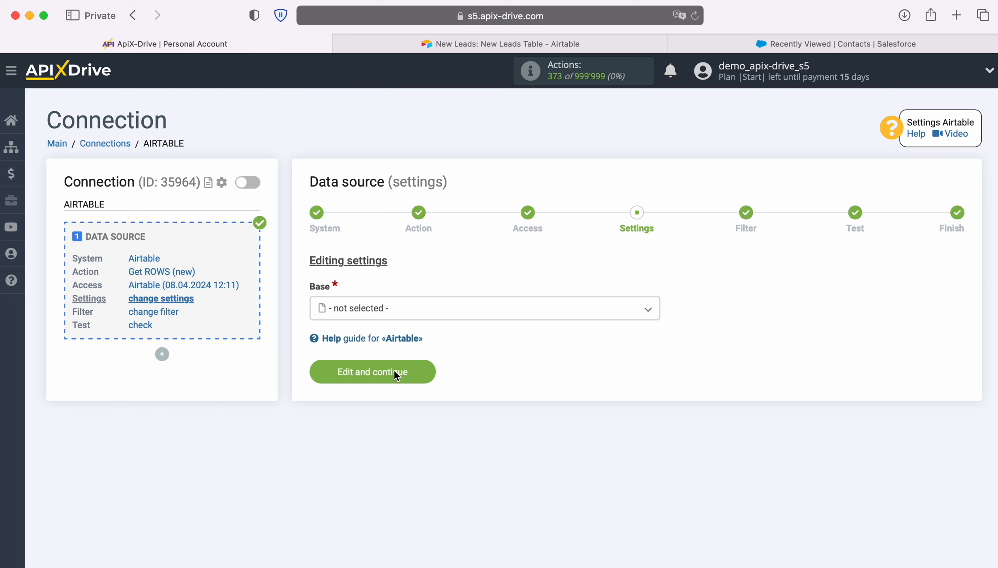
- Set base New Leads and table New Leads Table, then view the Airtable table
{"action": "left_click", "coordinate": [403, 309]}
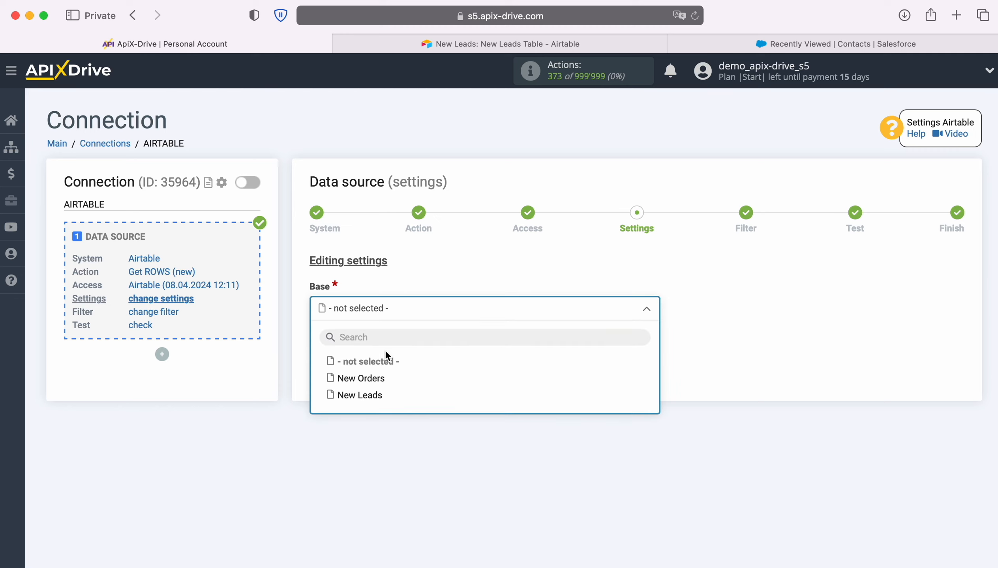
{"action": "left_click", "coordinate": [368, 397]}
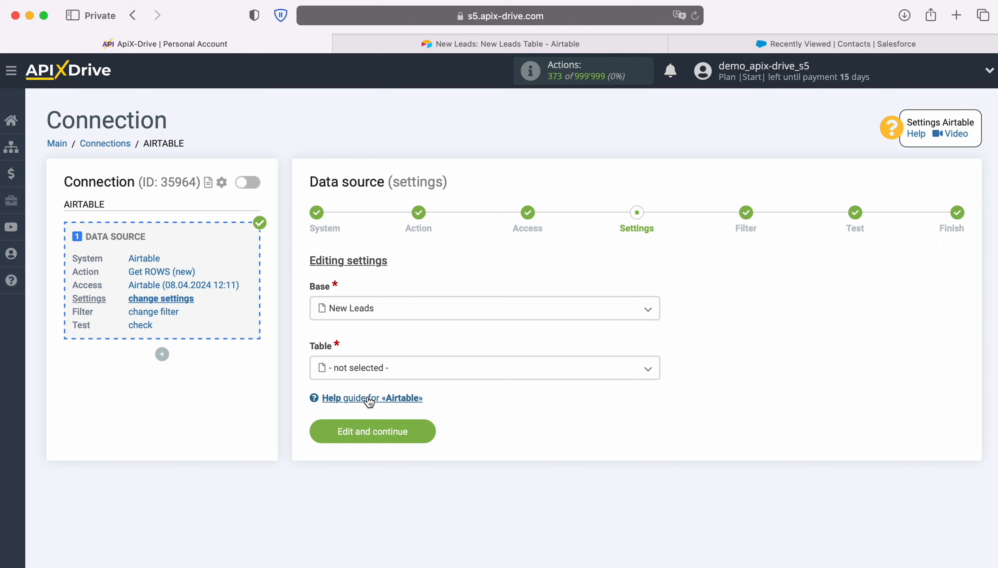
{"action": "left_click", "coordinate": [383, 370]}
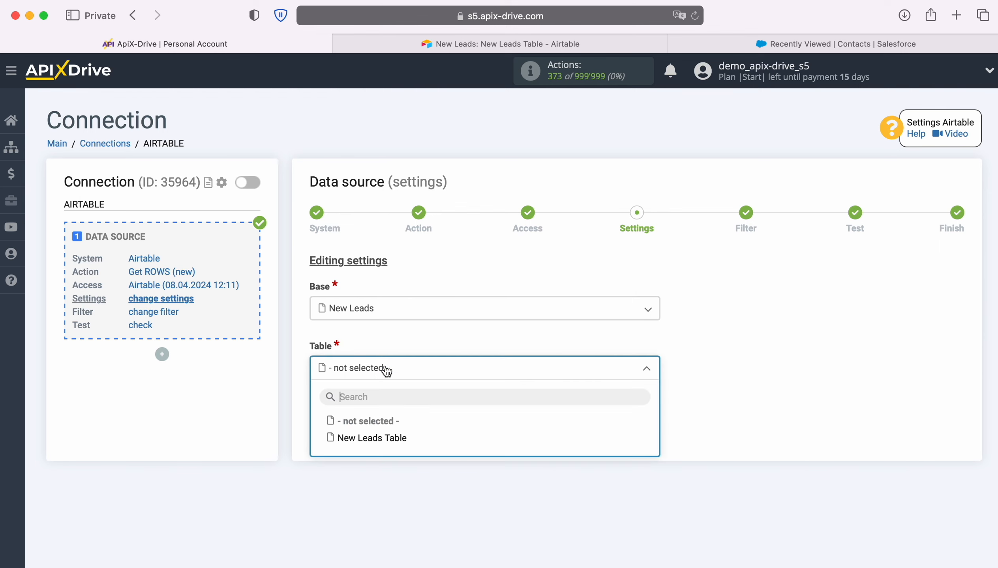
{"action": "left_click", "coordinate": [383, 438]}
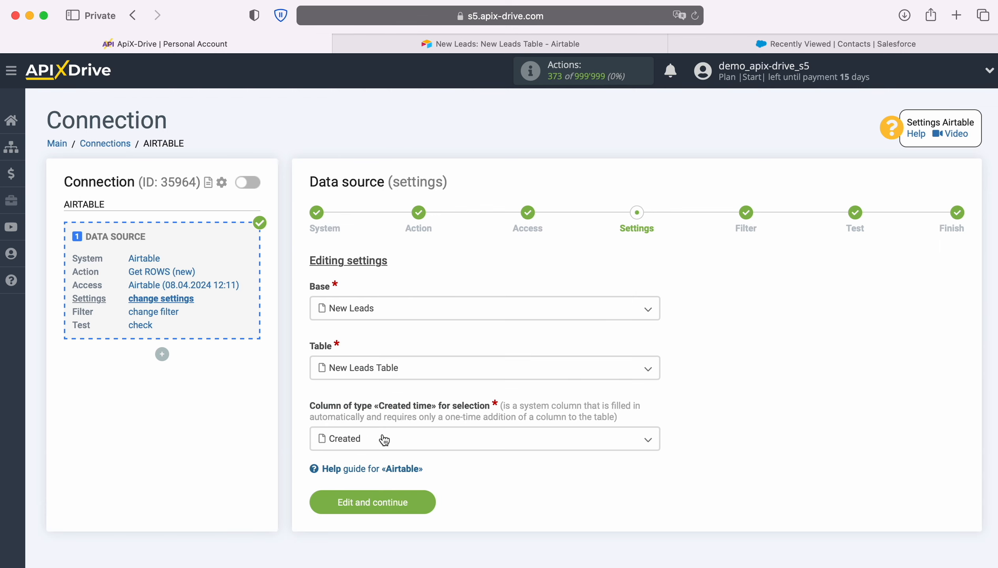
{"action": "left_click", "coordinate": [414, 440]}
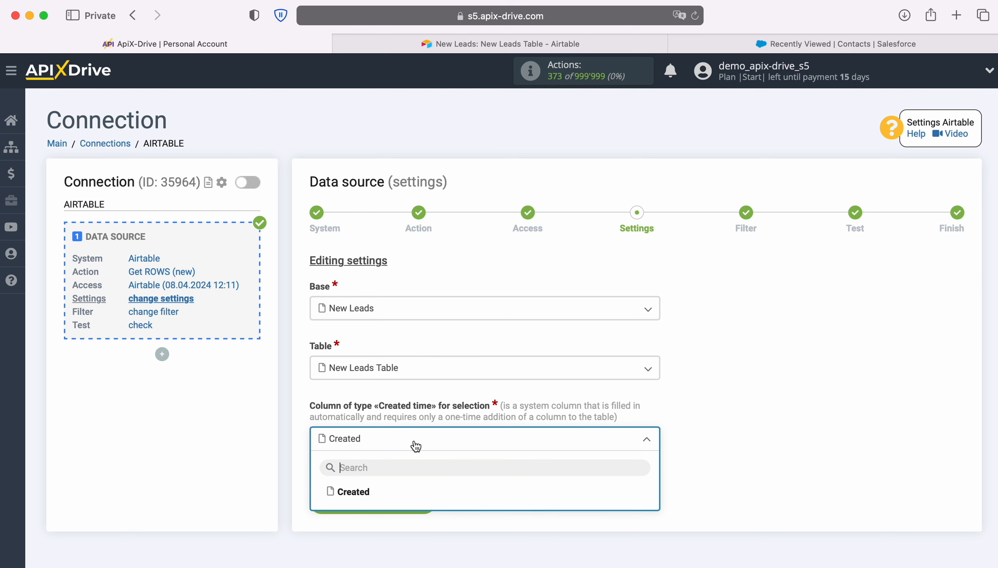
{"action": "left_click", "coordinate": [431, 45]}
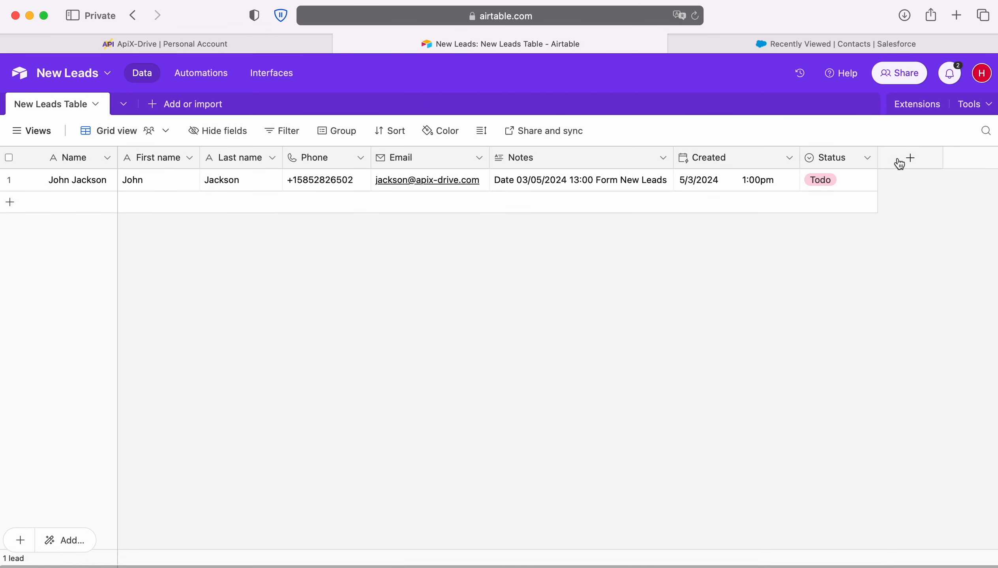
{"action": "left_click", "coordinate": [910, 159]}
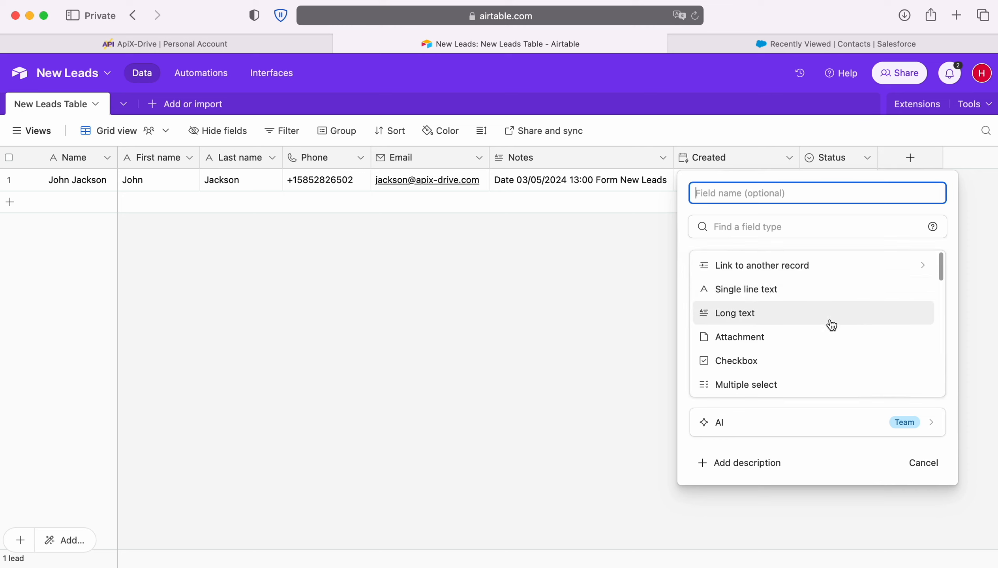
{"action": "scroll", "coordinate": [830, 324], "scroll_direction": "down", "scroll_amount": 5}
{"action": "scroll", "coordinate": [832, 324], "scroll_direction": "down", "scroll_amount": 5}
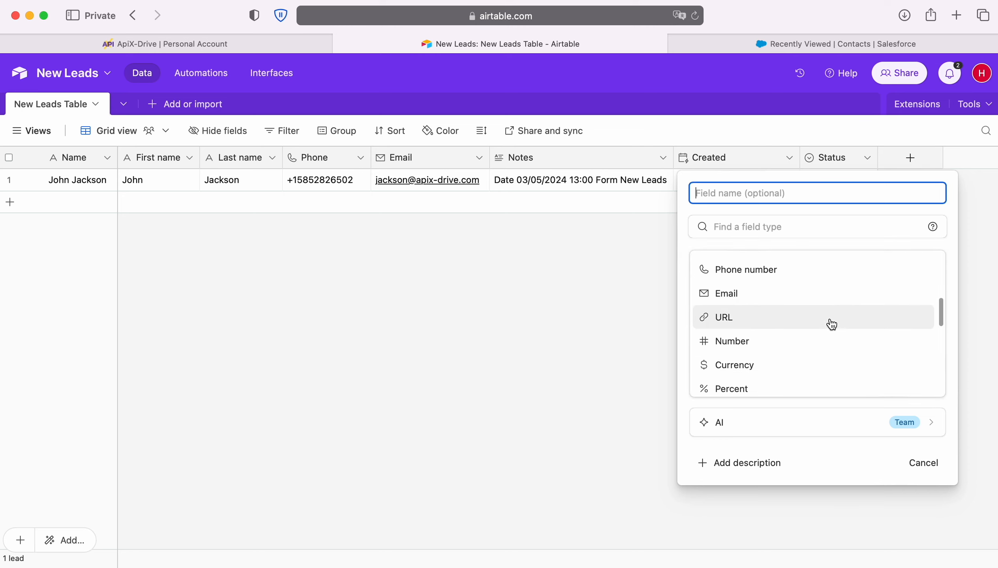
{"action": "scroll", "coordinate": [832, 324], "scroll_direction": "down", "scroll_amount": 3}
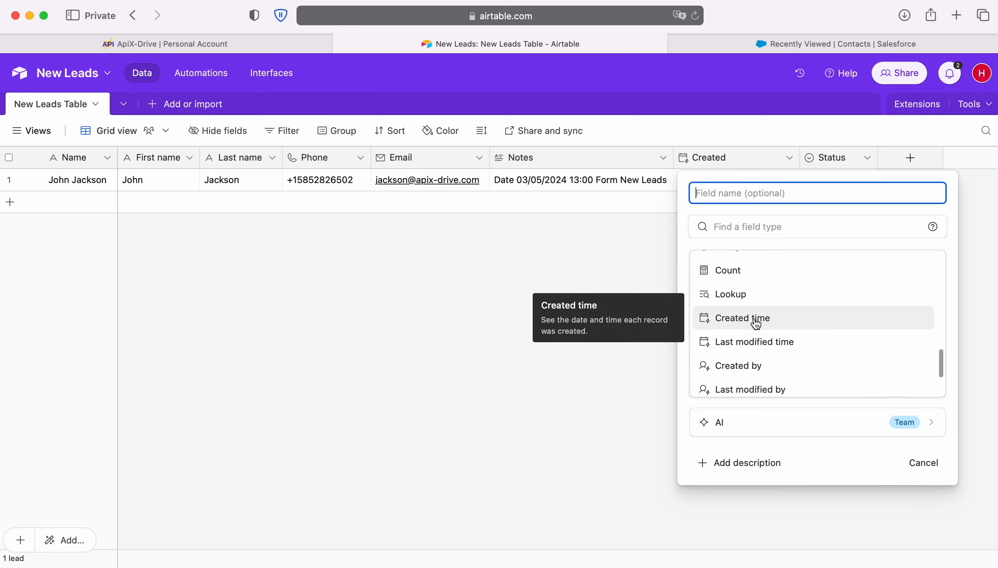
{"action": "left_click", "coordinate": [771, 322]}
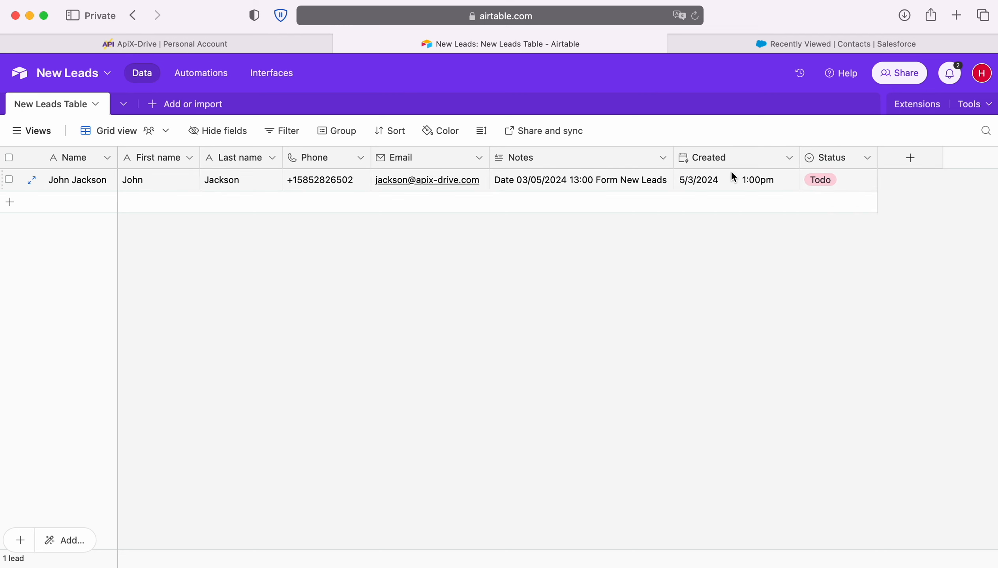
- Use the Created column to detect new rows, save, and skip filtering to the Test step
{"action": "left_click", "coordinate": [111, 45]}
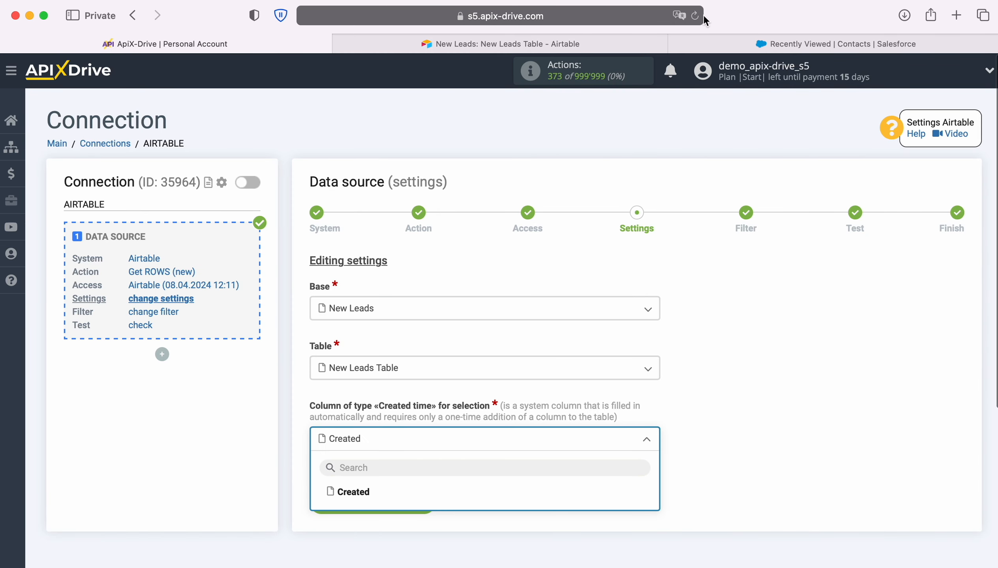
{"action": "left_click", "coordinate": [356, 497]}
{"action": "left_click", "coordinate": [426, 500]}
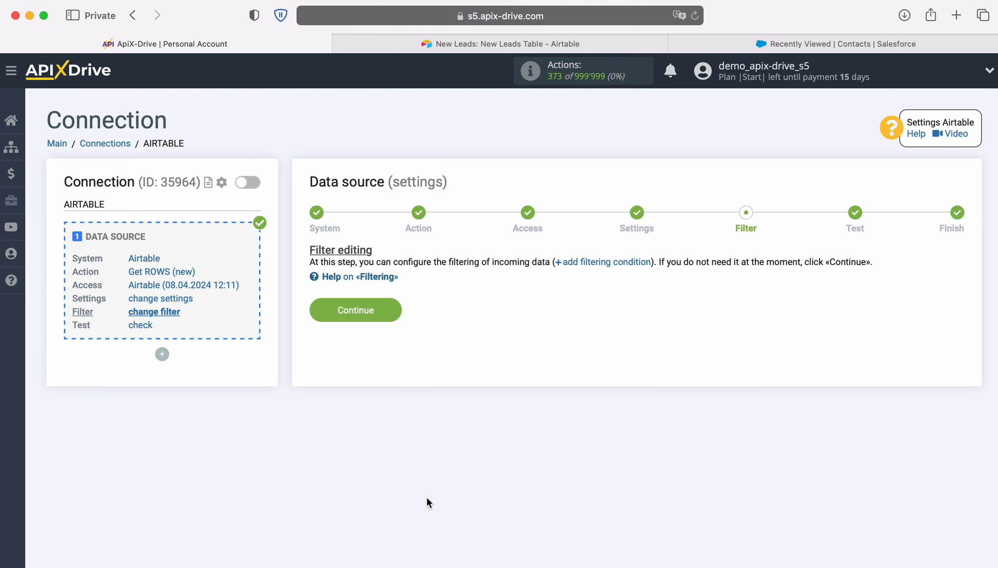
{"action": "left_click", "coordinate": [393, 307]}
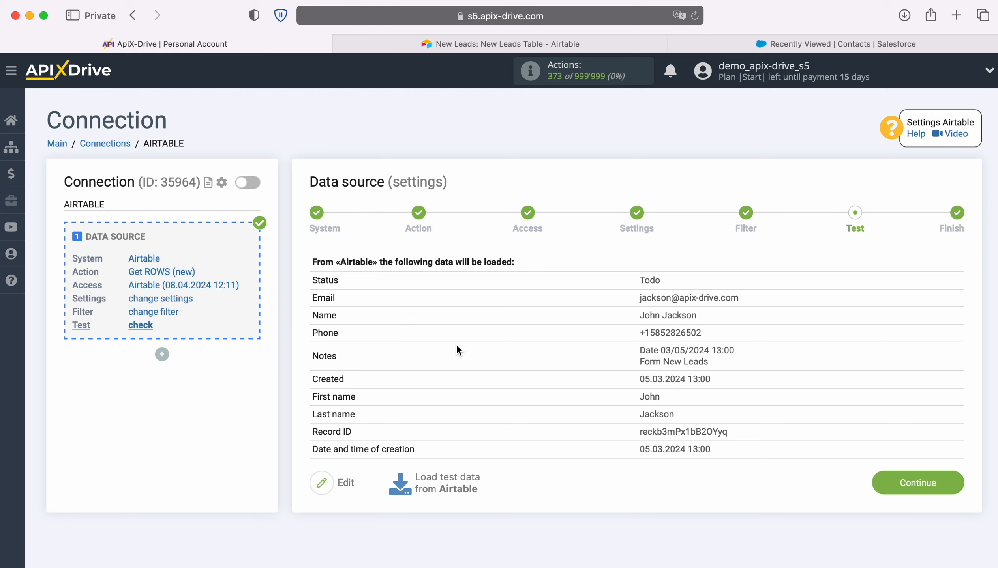
- Accept the Airtable test data to finish the source and begin the destination setup
{"action": "left_click", "coordinate": [954, 480]}
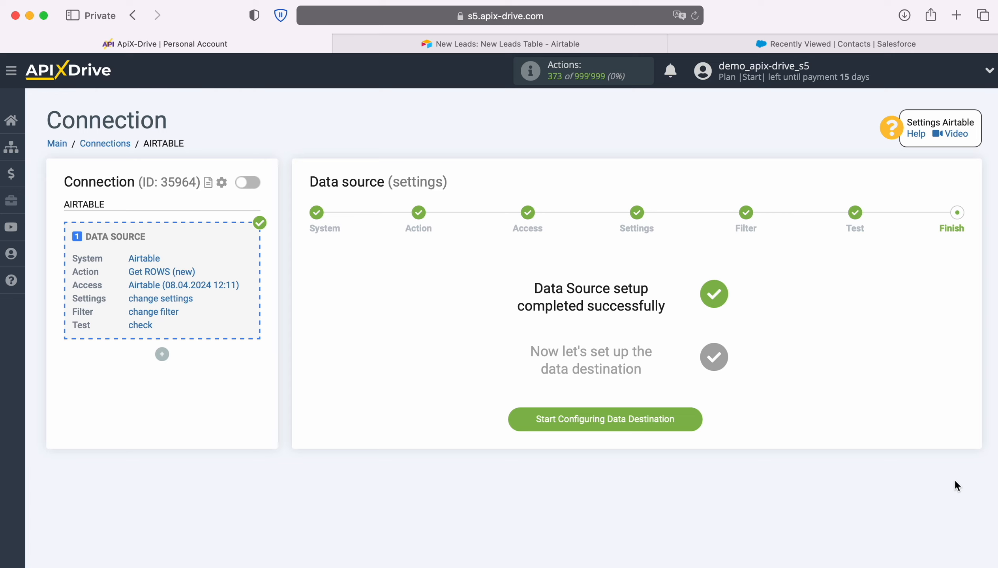
{"action": "left_click", "coordinate": [694, 415]}
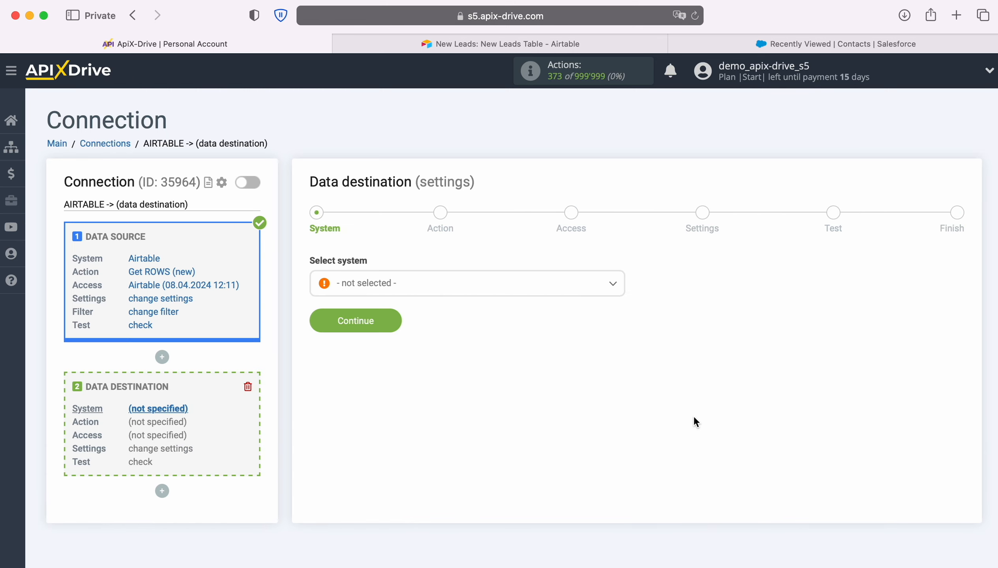
- Pick Salesforce CRM as the destination system and continue
{"action": "left_click", "coordinate": [575, 293]}
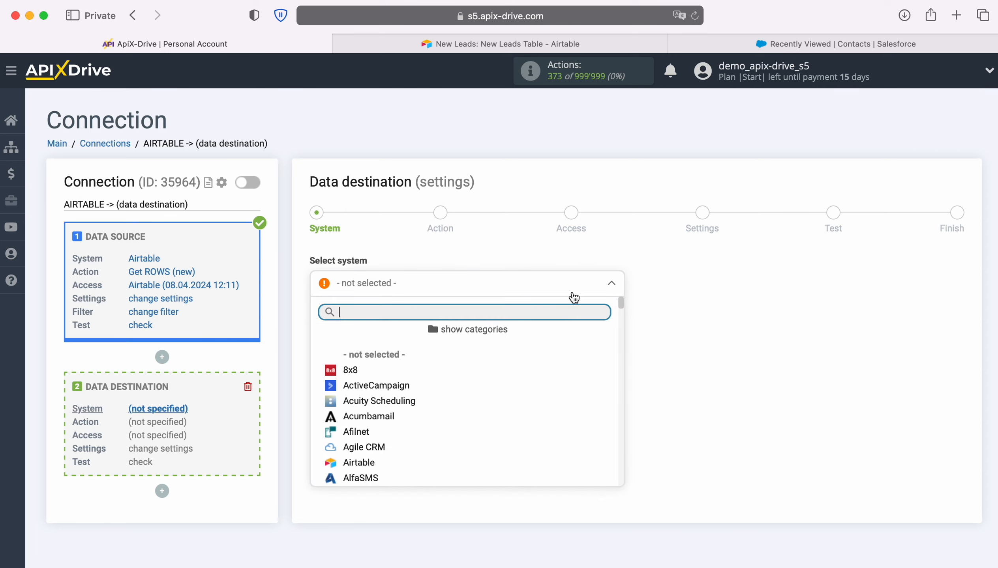
{"action": "scroll", "coordinate": [545, 403], "scroll_direction": "down", "scroll_amount": 3}
{"action": "scroll", "coordinate": [545, 404], "scroll_direction": "down", "scroll_amount": 20}
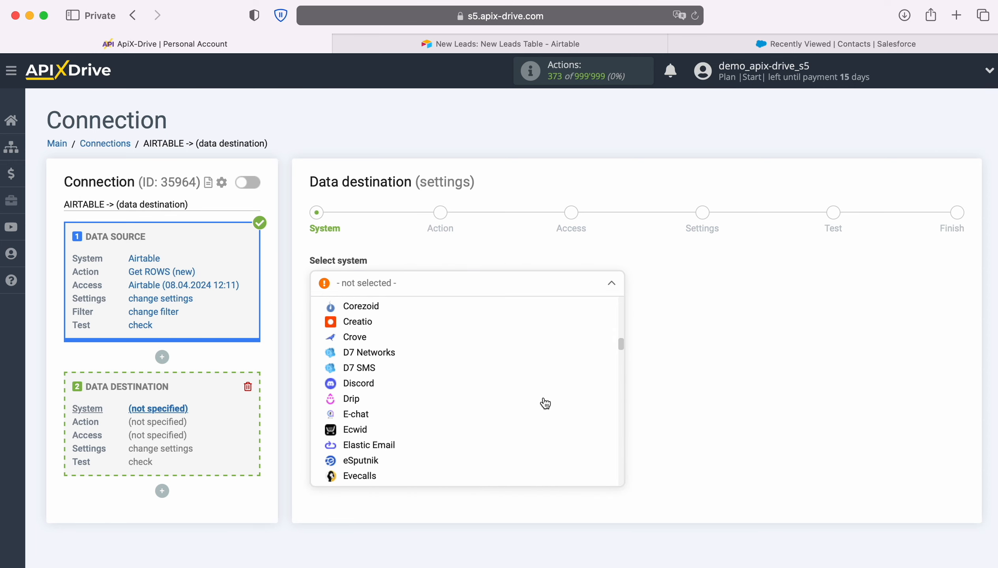
{"action": "scroll", "coordinate": [545, 403], "scroll_direction": "down", "scroll_amount": 20}
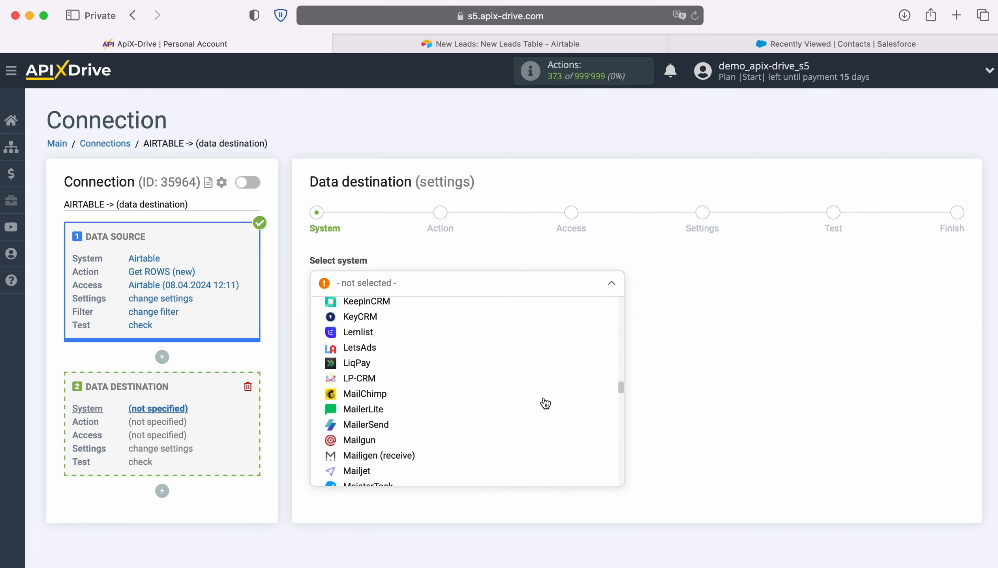
{"action": "scroll", "coordinate": [545, 403], "scroll_direction": "down", "scroll_amount": 20}
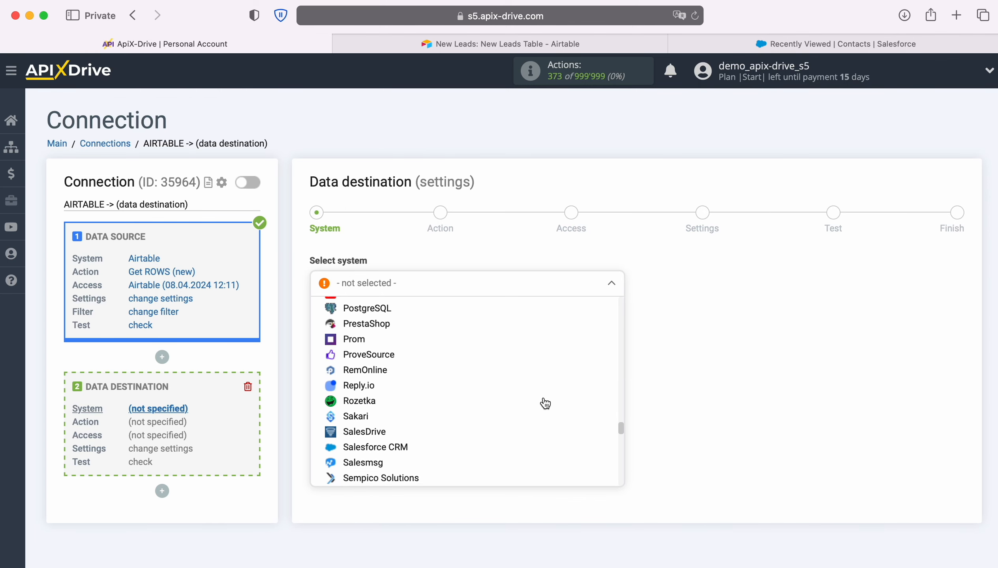
{"action": "left_click", "coordinate": [431, 384]}
{"action": "left_click", "coordinate": [392, 320]}
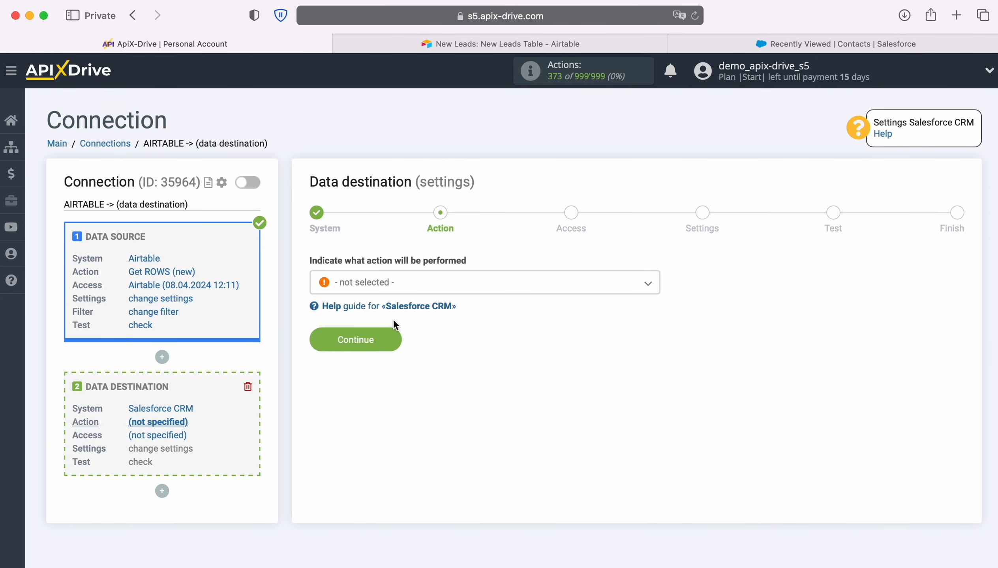
- Choose Create CONTACT as the Salesforce action and continue
{"action": "left_click", "coordinate": [464, 289]}
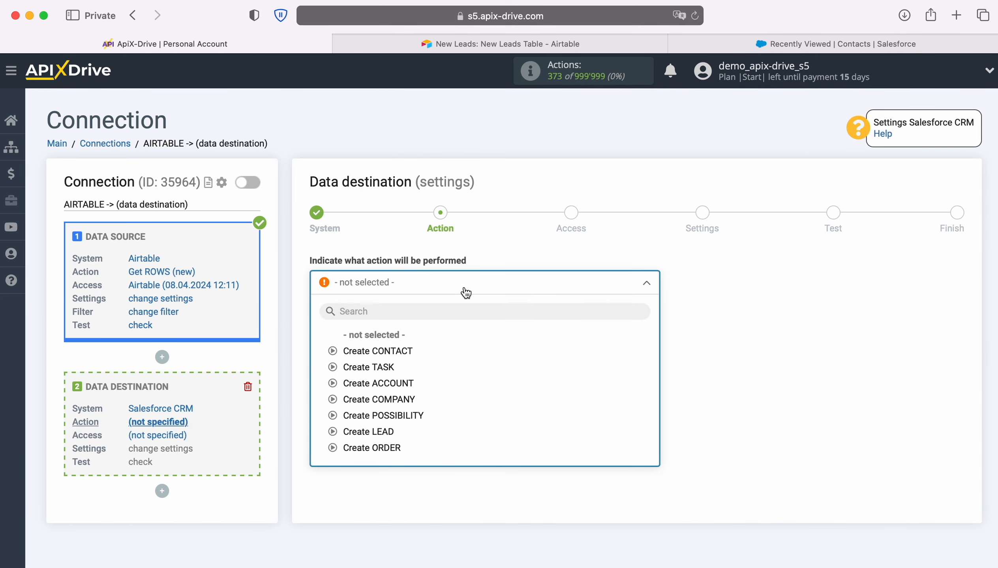
{"action": "left_click", "coordinate": [400, 351]}
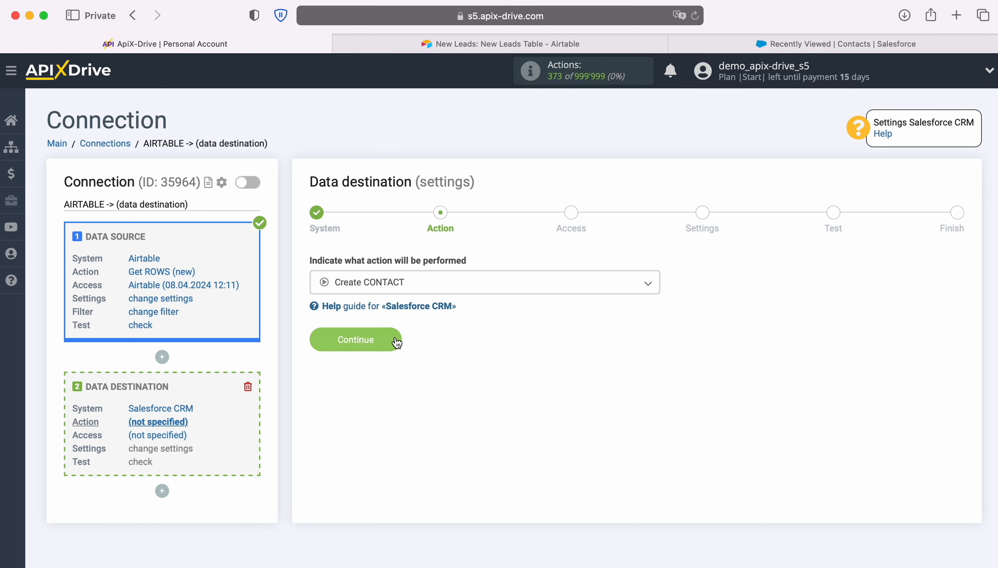
{"action": "left_click", "coordinate": [394, 337]}
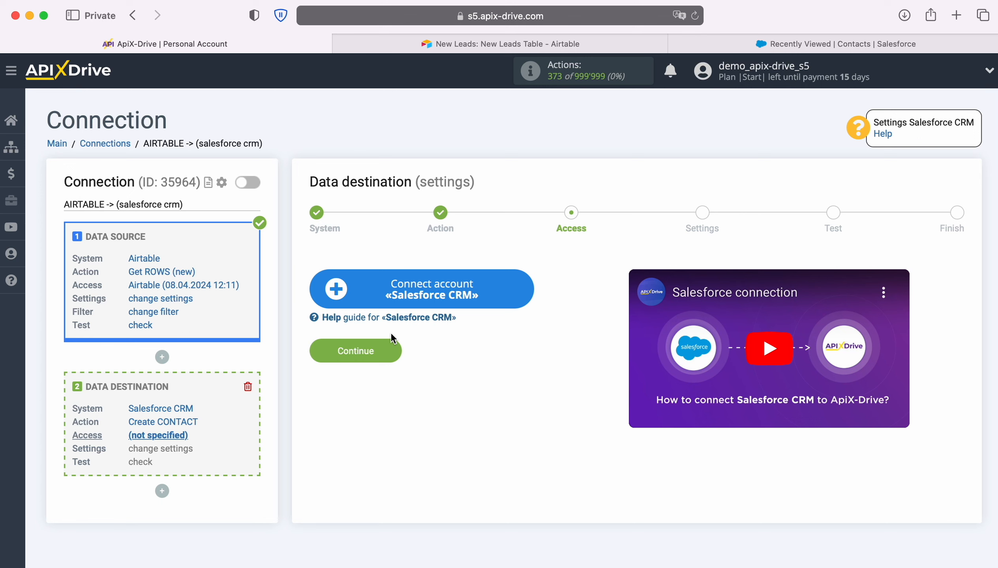
- Log in to Salesforce by pasting the account username and entering its password
{"action": "left_click", "coordinate": [526, 288]}
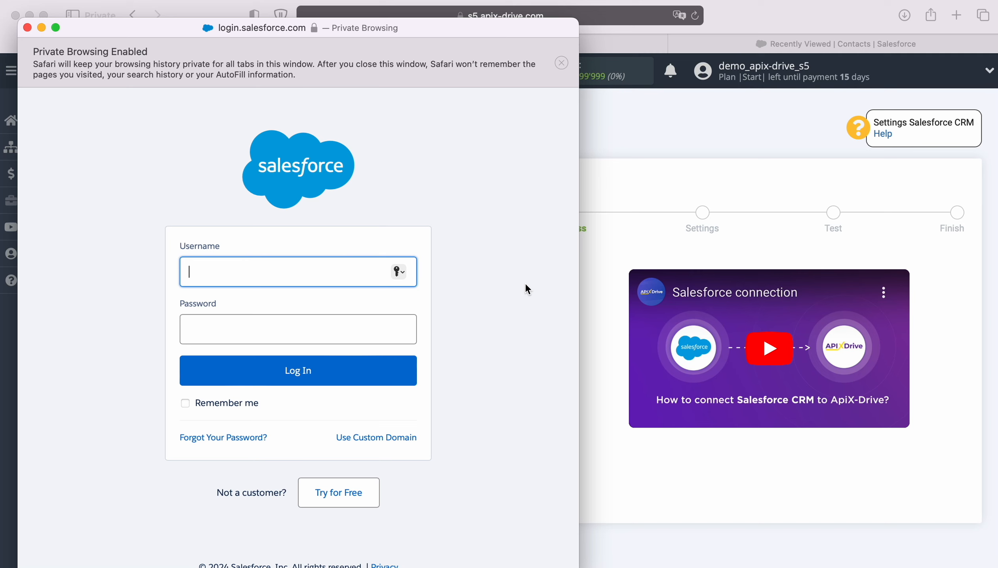
{"action": "right_click", "coordinate": [254, 266]}
{"action": "left_click", "coordinate": [283, 305]}
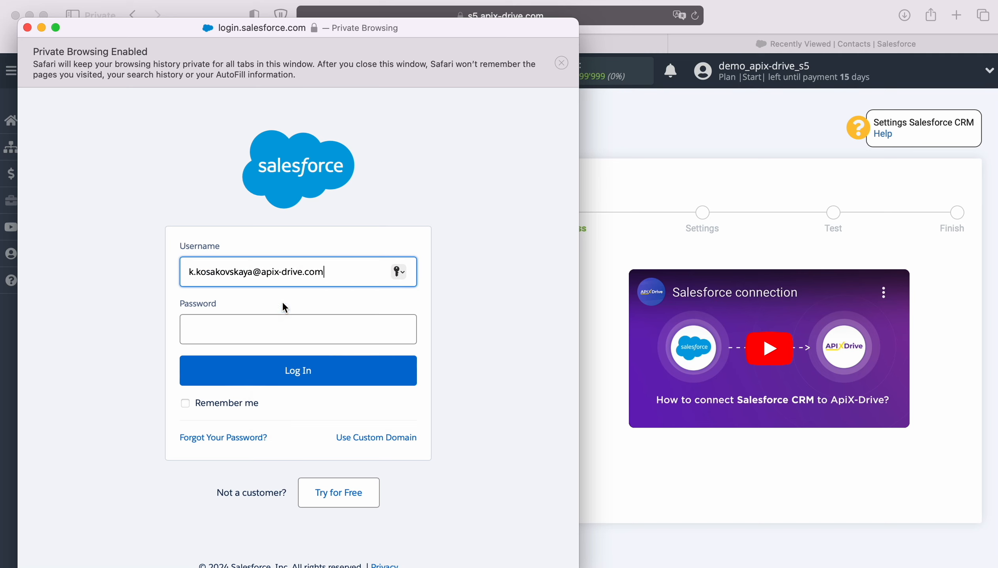
{"action": "left_click", "coordinate": [269, 330]}
{"action": "type", "text": "••••••"}
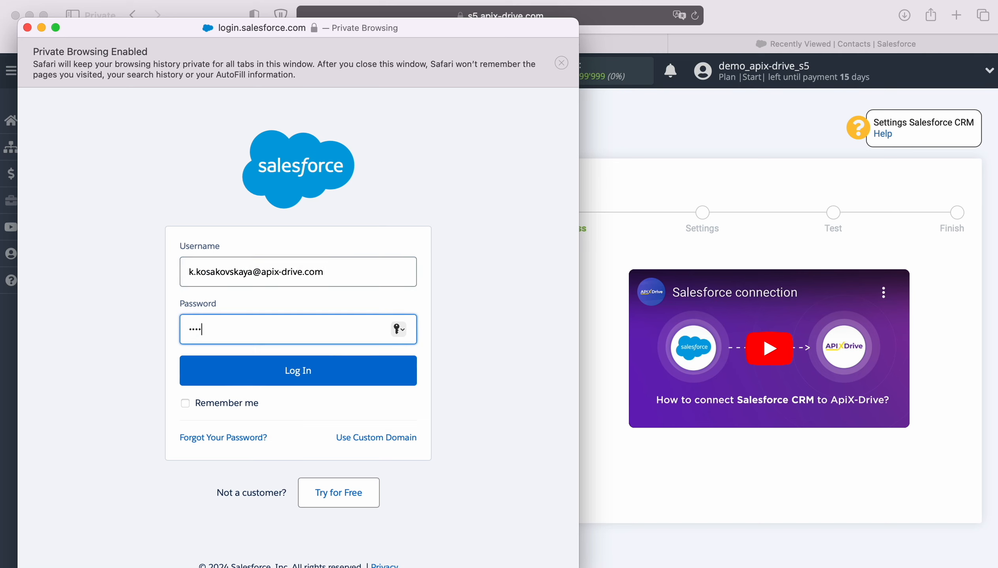
{"action": "type", "text": "••••••"}
{"action": "left_click", "coordinate": [297, 371]}
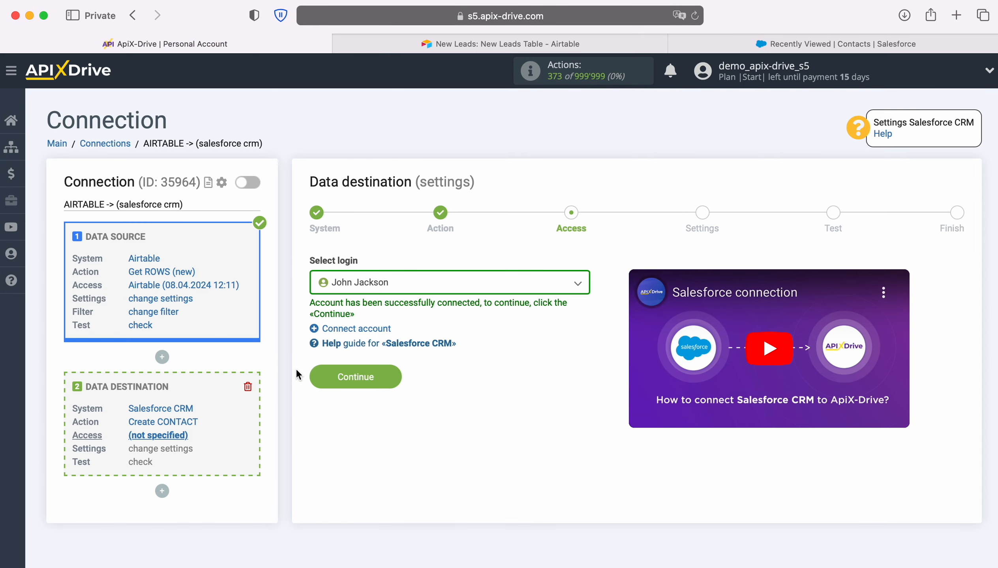
- Select the newly connected Salesforce login and continue to the contact field settings
{"action": "left_click", "coordinate": [525, 284]}
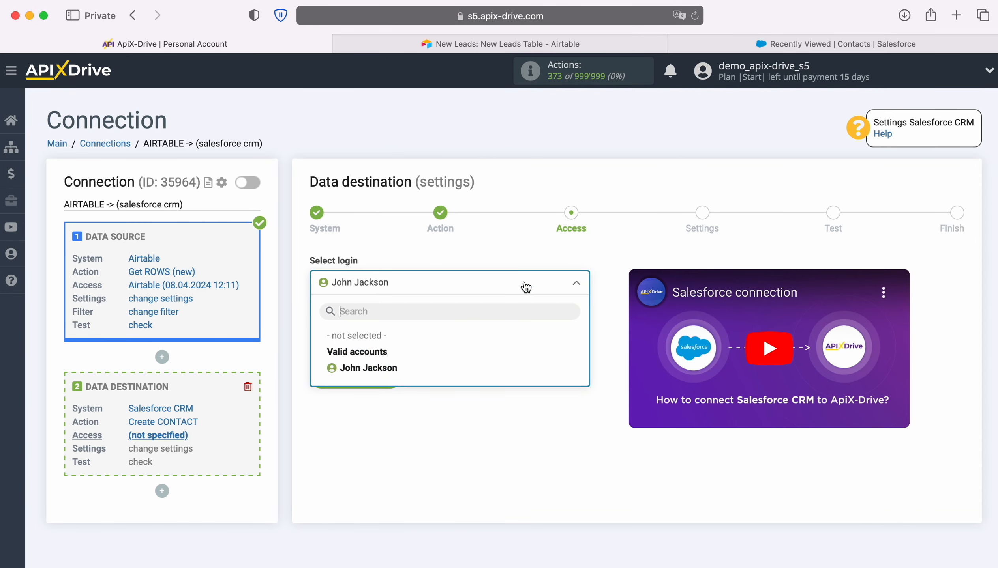
{"action": "left_click", "coordinate": [391, 369]}
{"action": "left_click", "coordinate": [391, 372]}
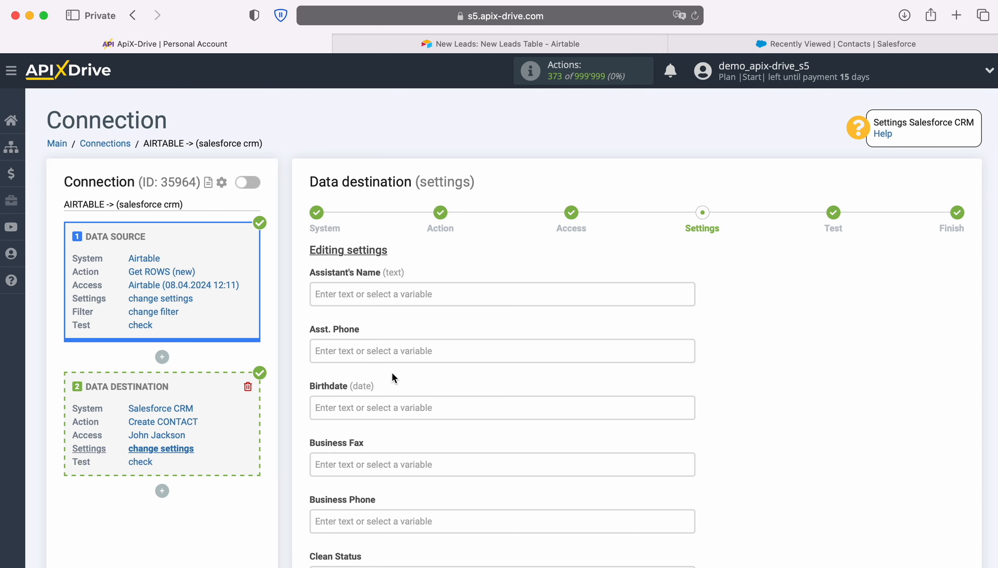
- Map Business Phone to the Airtable Phone value and set Clean Status to In Sync
{"action": "scroll", "coordinate": [559, 338], "scroll_direction": "down", "scroll_amount": 5}
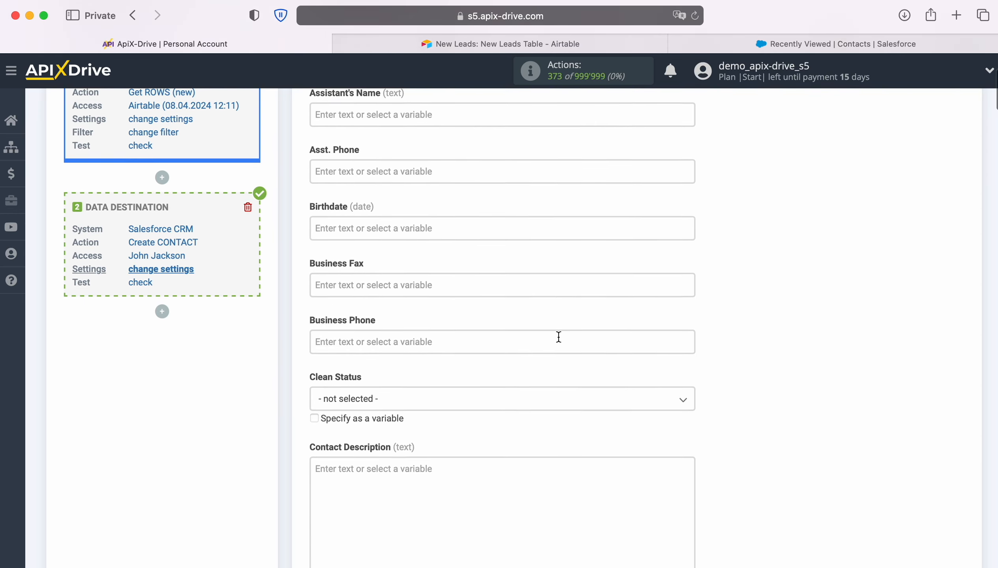
{"action": "scroll", "coordinate": [558, 340], "scroll_direction": "down", "scroll_amount": 2}
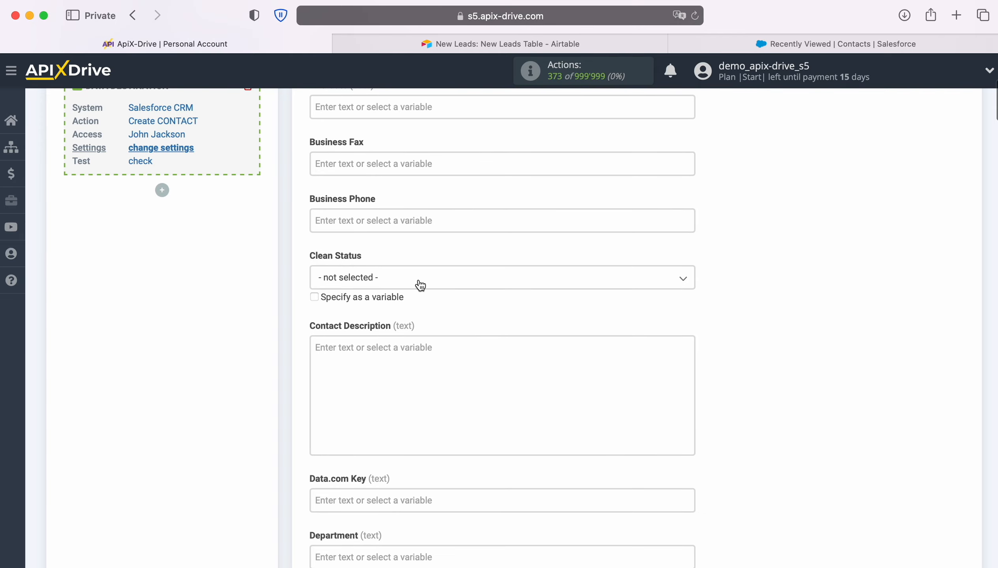
{"action": "left_click", "coordinate": [403, 221]}
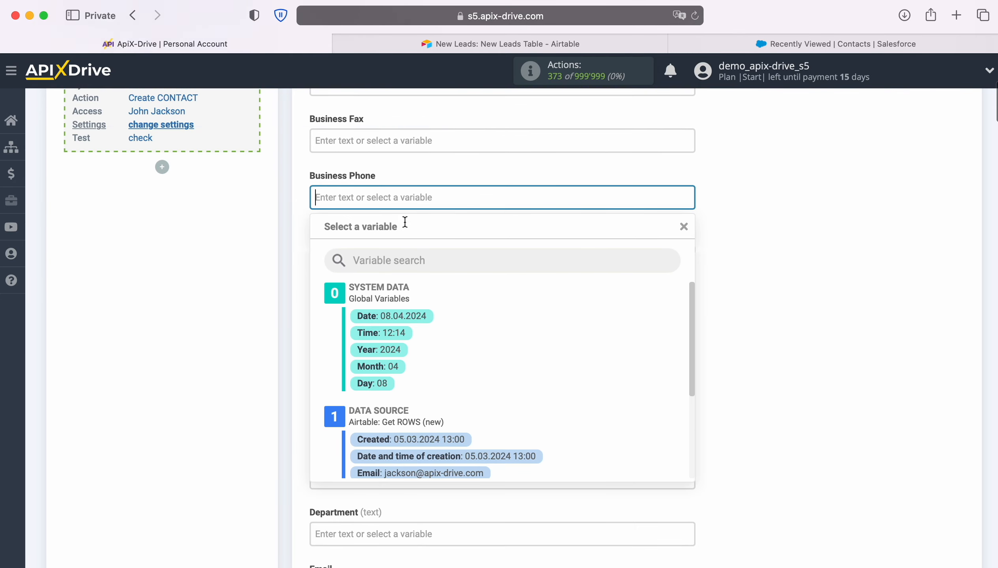
{"action": "scroll", "coordinate": [457, 311], "scroll_direction": "down", "scroll_amount": 2}
{"action": "scroll", "coordinate": [563, 381], "scroll_direction": "down", "scroll_amount": 3}
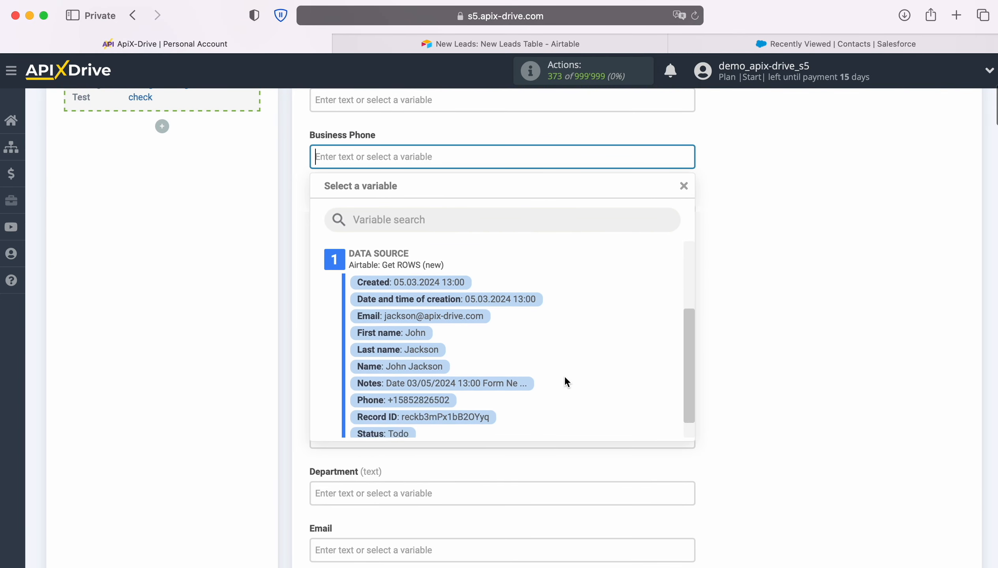
{"action": "left_click", "coordinate": [412, 396]}
{"action": "left_click", "coordinate": [435, 218]}
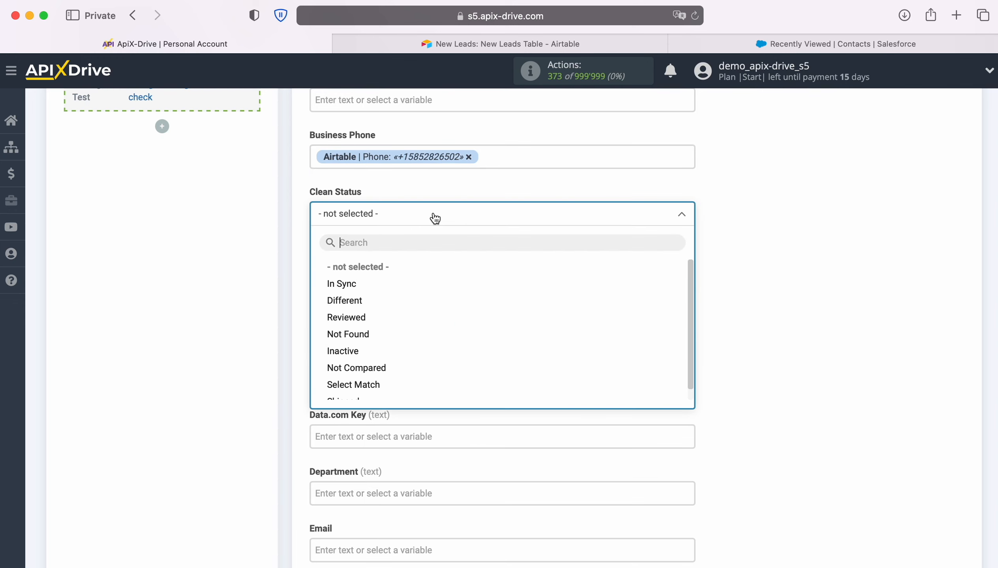
{"action": "left_click", "coordinate": [340, 284]}
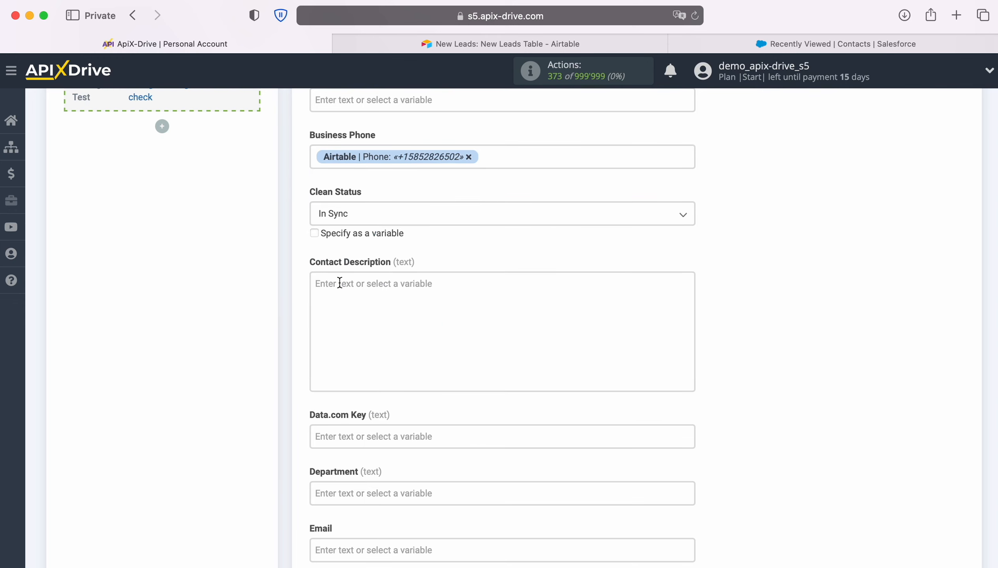
- Fill Contact Description with 'Date' plus the Airtable creation time, and 'Note' plus Airtable Notes
{"action": "left_click", "coordinate": [339, 283]}
{"action": "scroll", "coordinate": [632, 403], "scroll_direction": "down", "scroll_amount": 3}
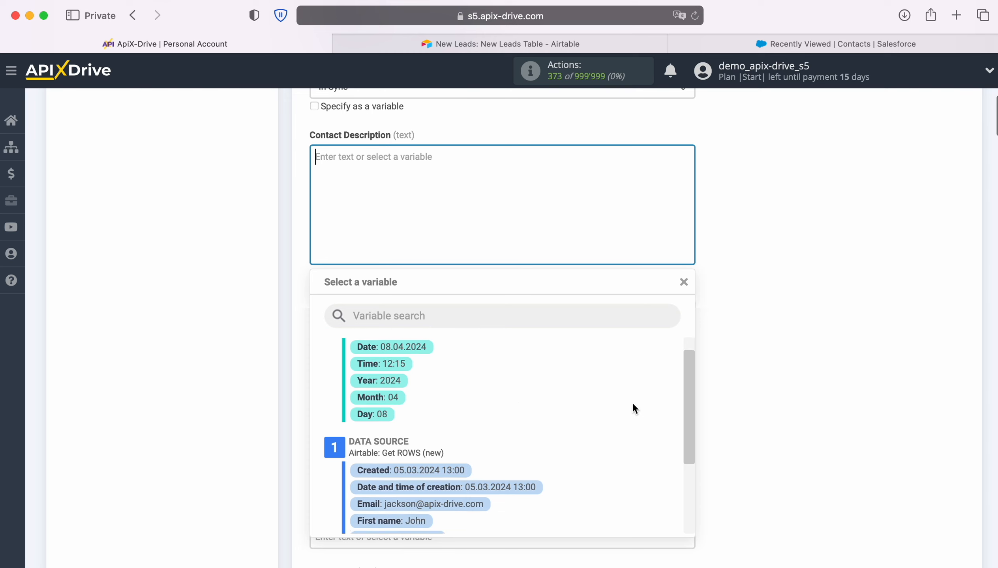
{"action": "left_click", "coordinate": [530, 454]}
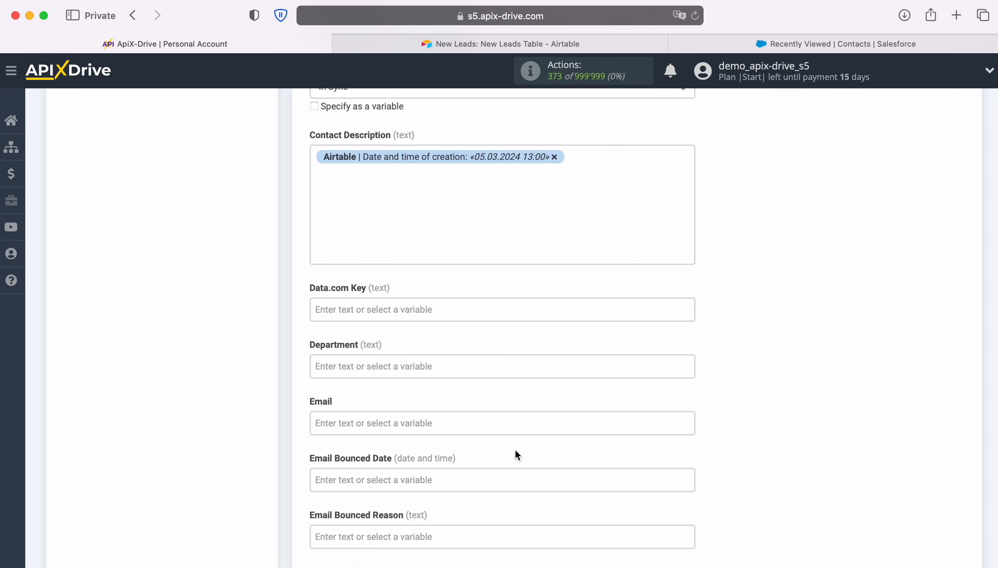
{"action": "left_click", "coordinate": [315, 159]}
{"action": "type", "text": "Date"}
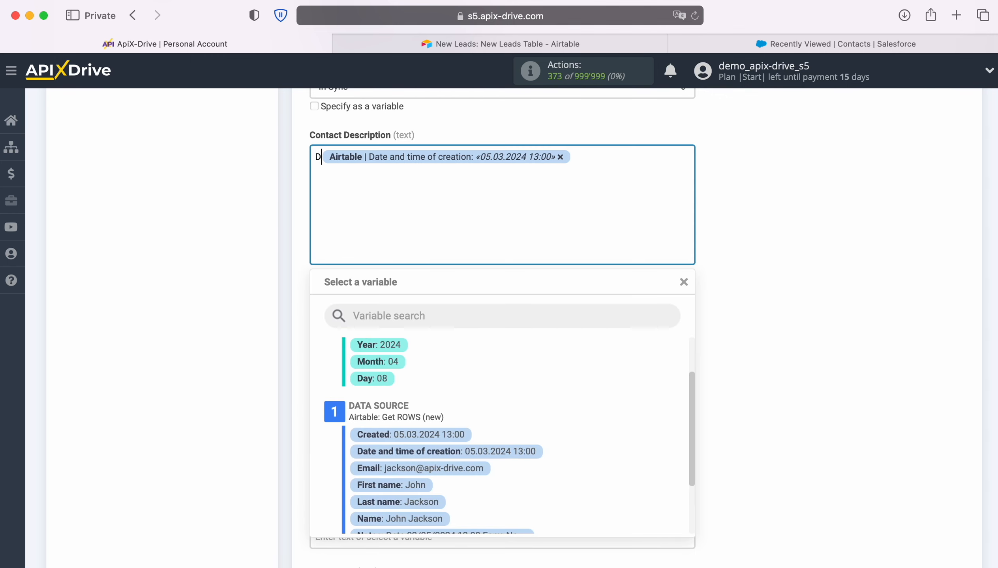
{"action": "left_click", "coordinate": [610, 157]}
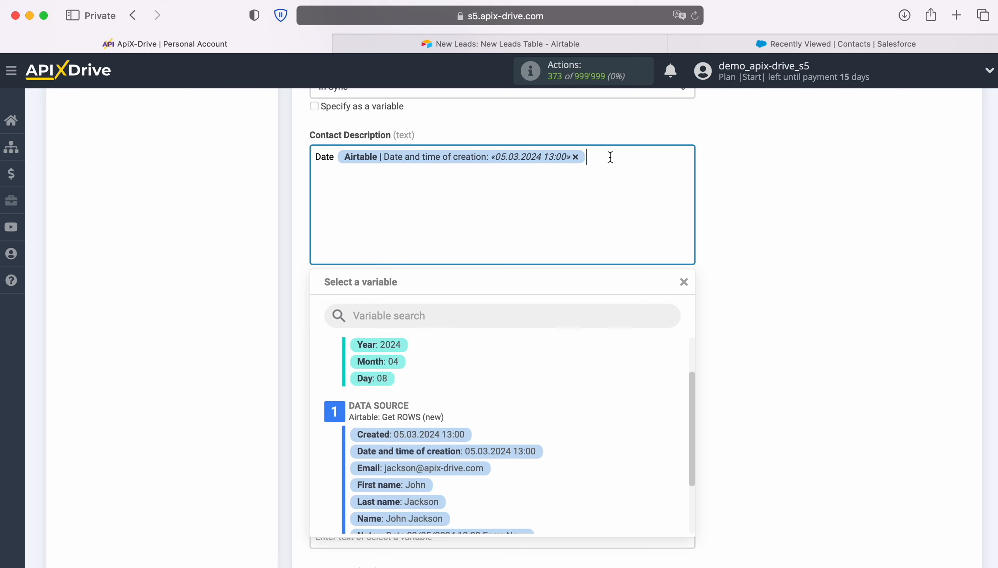
{"action": "key", "text": "Return"}
{"action": "type", "text": "Note"}
{"action": "scroll", "coordinate": [619, 358], "scroll_direction": "down", "scroll_amount": 3}
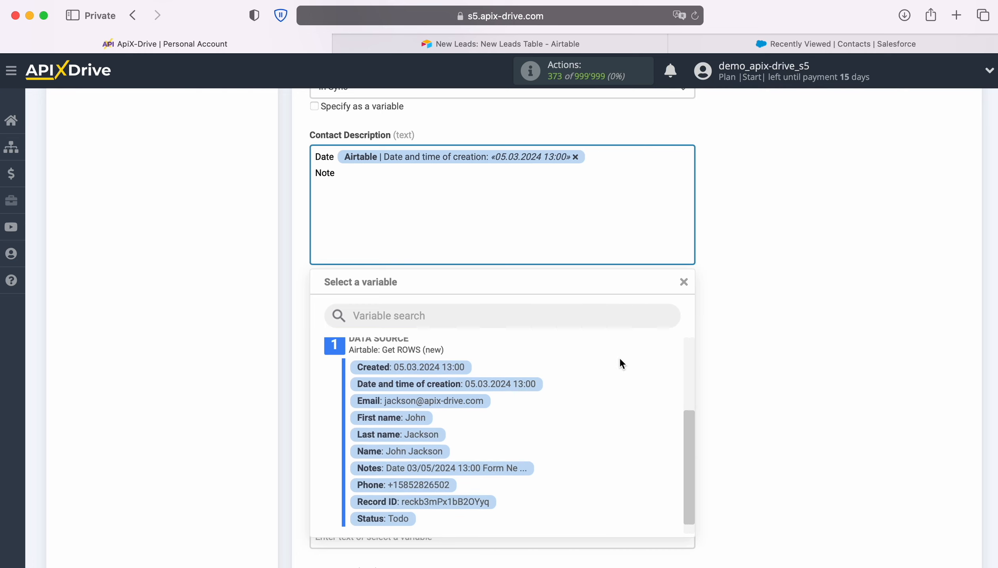
{"action": "left_click", "coordinate": [492, 469]}
{"action": "scroll", "coordinate": [508, 356], "scroll_direction": "down", "scroll_amount": 5}
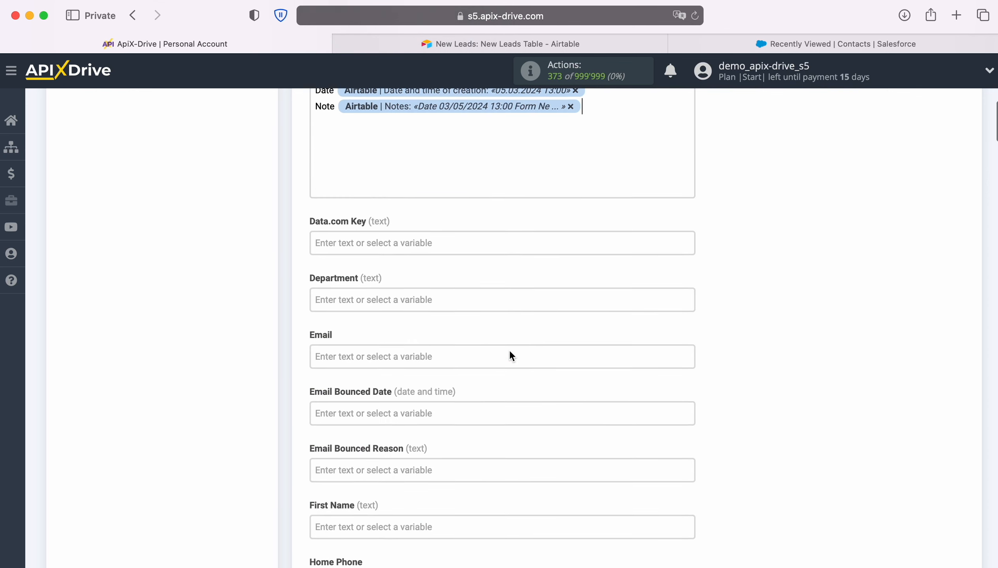
- Map the Airtable Email and first name into the contact's Email and First Name fields
{"action": "left_click", "coordinate": [466, 316]}
{"action": "scroll", "coordinate": [514, 325], "scroll_direction": "down", "scroll_amount": 4}
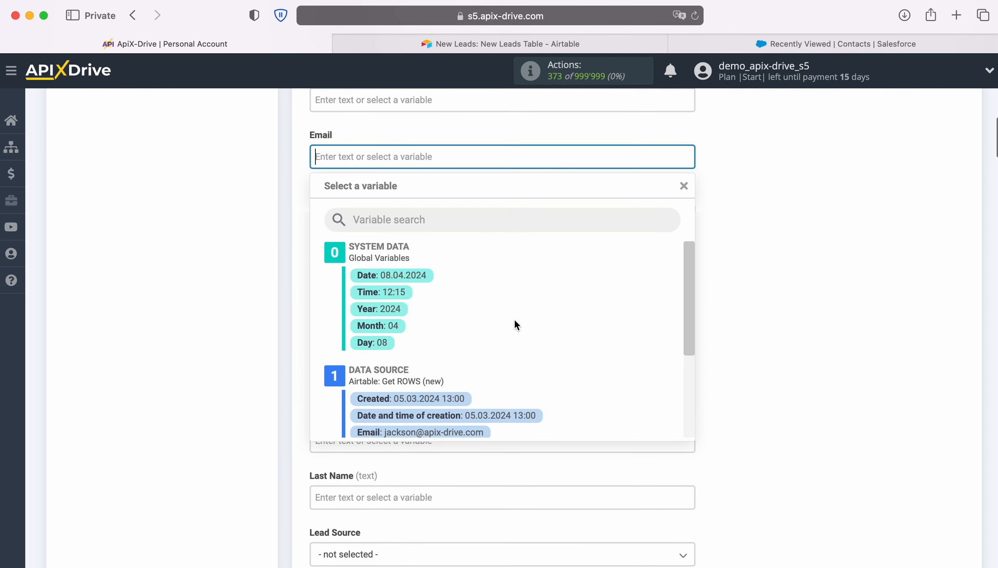
{"action": "scroll", "coordinate": [603, 340], "scroll_direction": "down", "scroll_amount": 1}
{"action": "left_click", "coordinate": [454, 374]}
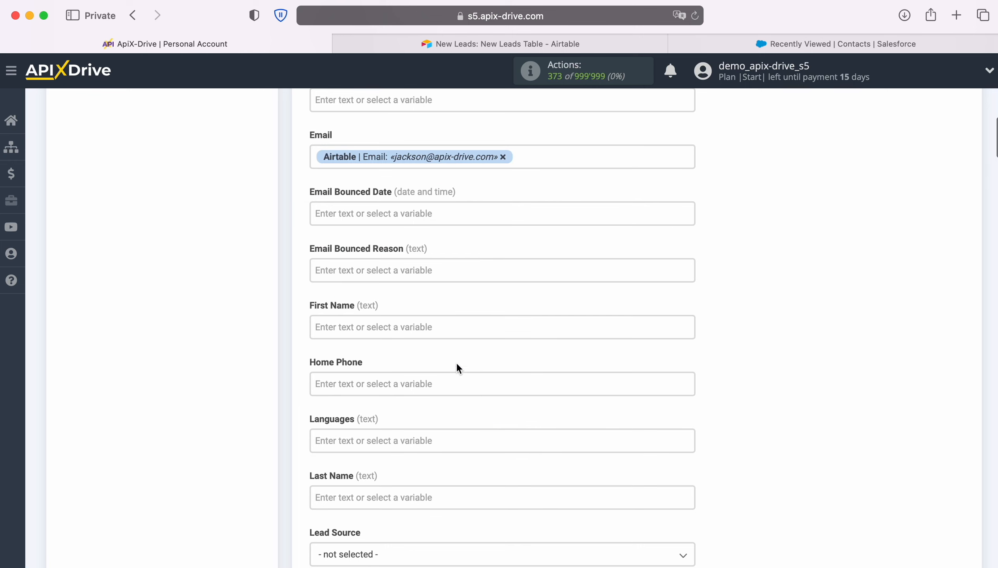
{"action": "scroll", "coordinate": [475, 353], "scroll_direction": "down", "scroll_amount": 1}
{"action": "scroll", "coordinate": [496, 344], "scroll_direction": "down", "scroll_amount": 1}
{"action": "left_click", "coordinate": [421, 256]}
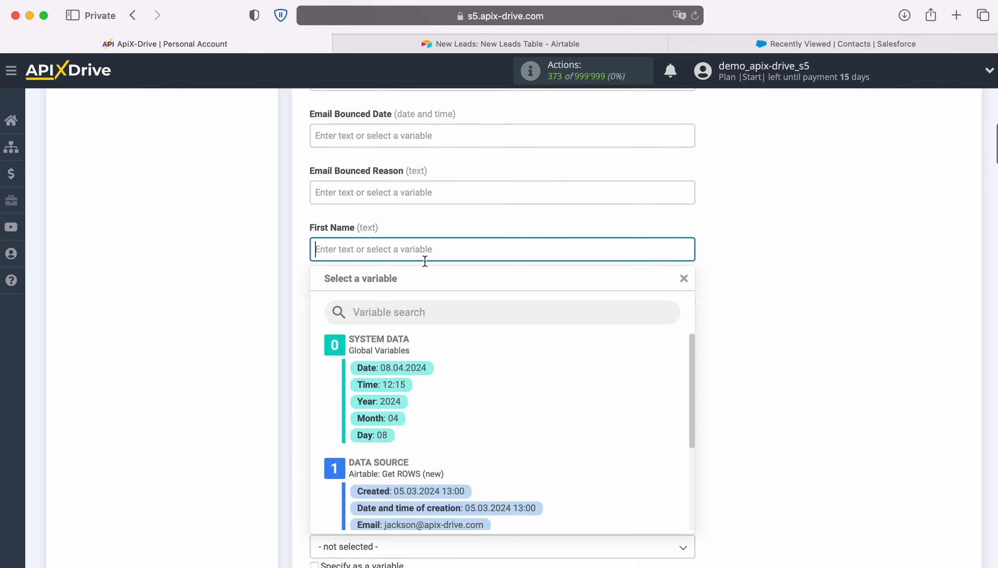
{"action": "scroll", "coordinate": [578, 341], "scroll_direction": "down", "scroll_amount": 3}
{"action": "scroll", "coordinate": [630, 340], "scroll_direction": "down", "scroll_amount": 5}
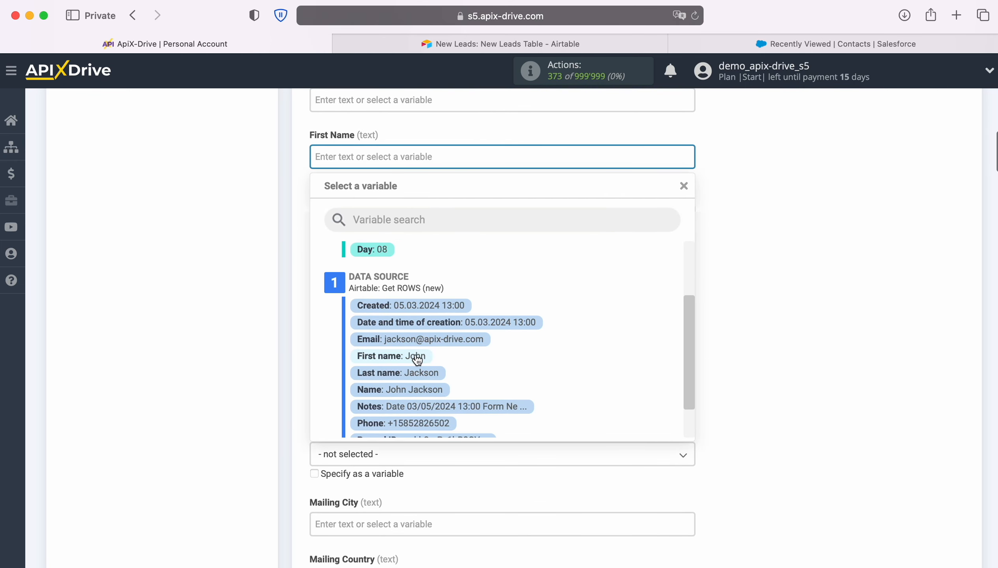
{"action": "left_click", "coordinate": [416, 357]}
- Fill Home Phone with the Airtable Phone value and Last Name with the Airtable last name
{"action": "left_click", "coordinate": [375, 214]}
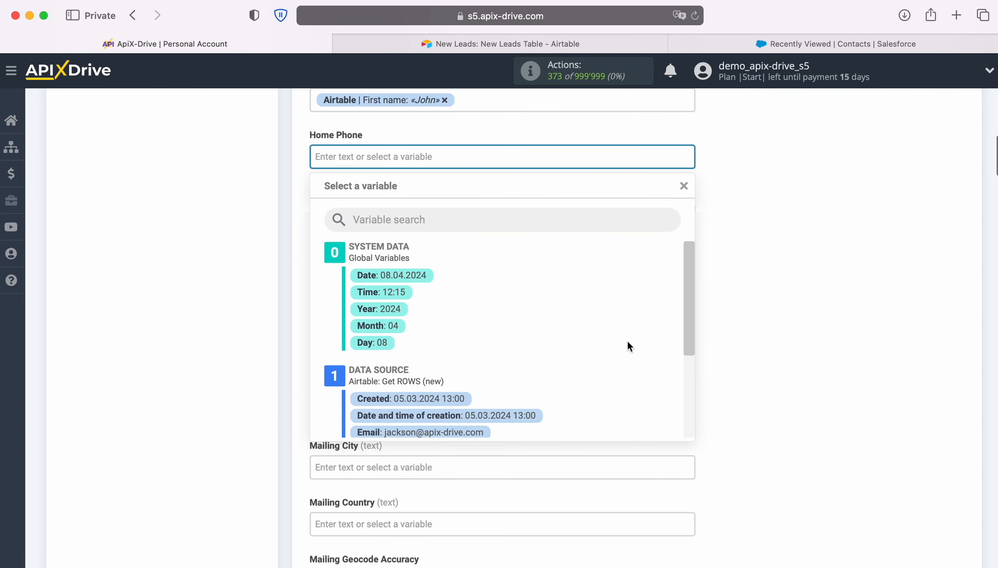
{"action": "scroll", "coordinate": [627, 339], "scroll_direction": "down", "scroll_amount": 4}
{"action": "scroll", "coordinate": [626, 337], "scroll_direction": "down", "scroll_amount": 2}
{"action": "left_click", "coordinate": [436, 382]}
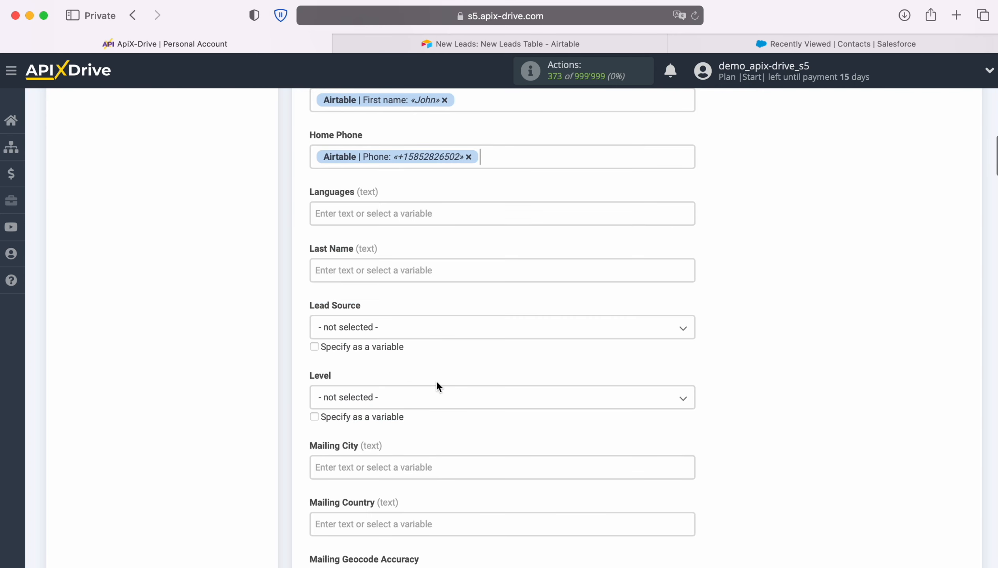
{"action": "scroll", "coordinate": [436, 382], "scroll_direction": "down", "scroll_amount": 2}
{"action": "left_click", "coordinate": [385, 200]}
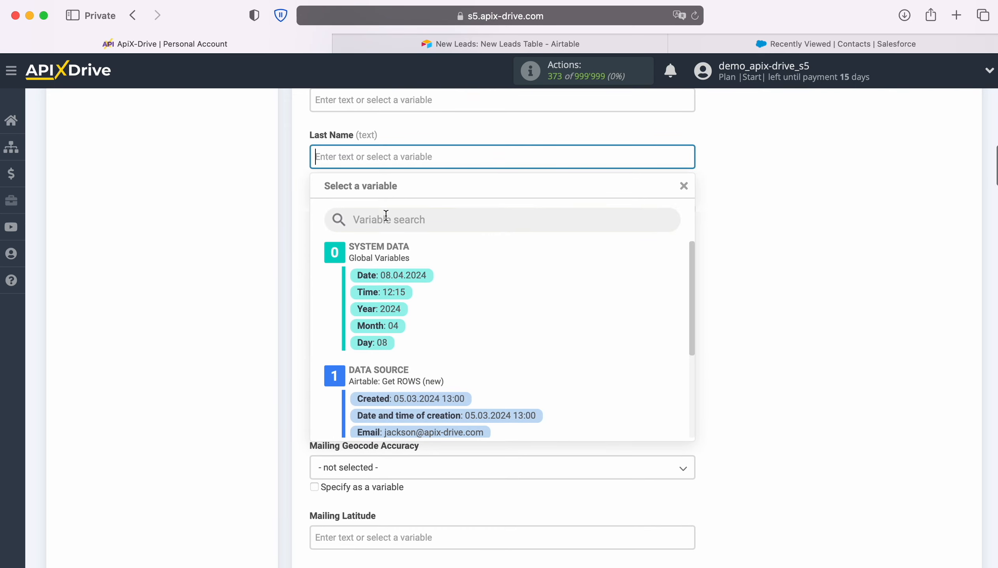
{"action": "scroll", "coordinate": [586, 332], "scroll_direction": "down", "scroll_amount": 5}
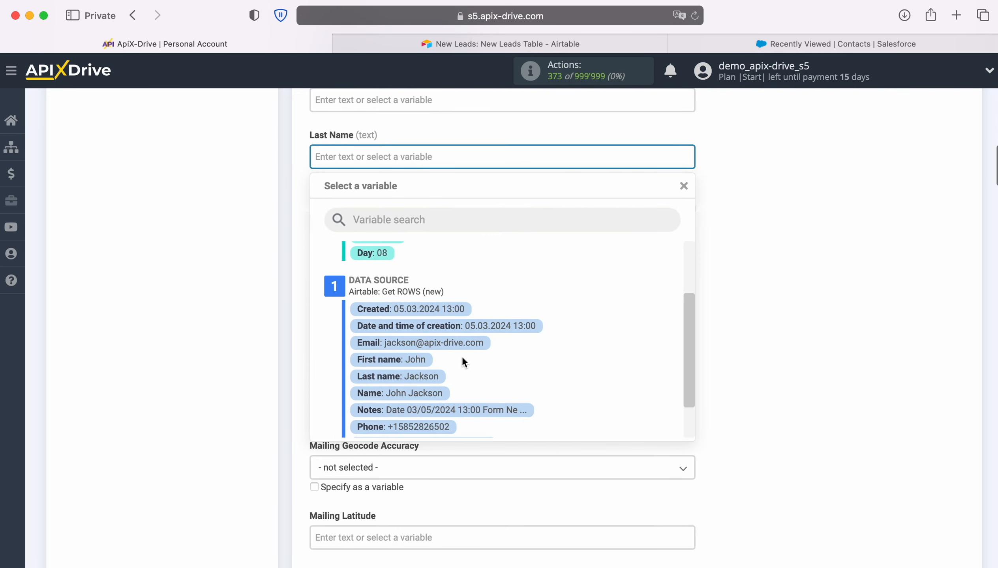
{"action": "left_click", "coordinate": [428, 377]}
- Set the contact's Lead Source to Web
{"action": "left_click", "coordinate": [418, 223]}
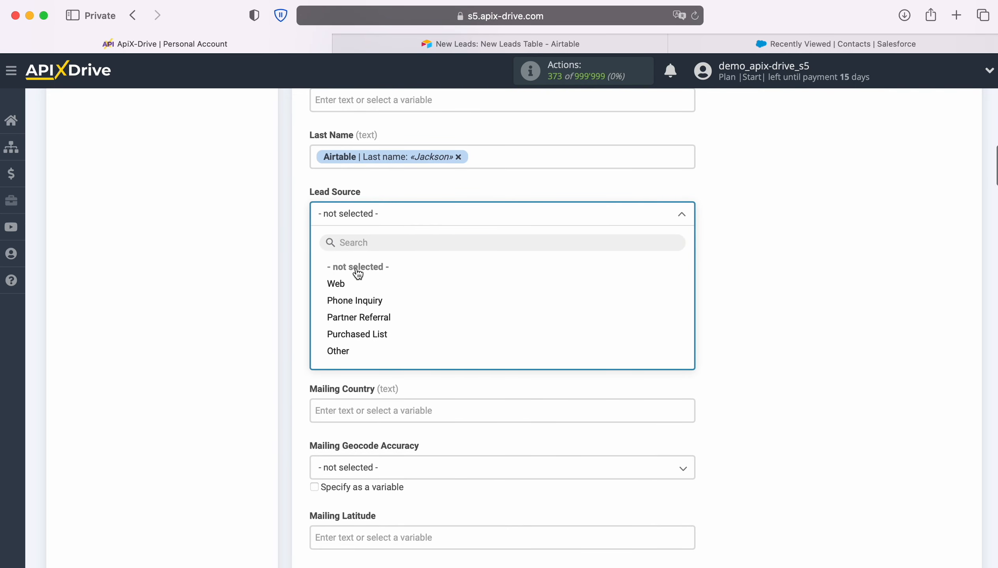
{"action": "left_click", "coordinate": [342, 284]}
{"action": "scroll", "coordinate": [538, 251], "scroll_direction": "down", "scroll_amount": 3}
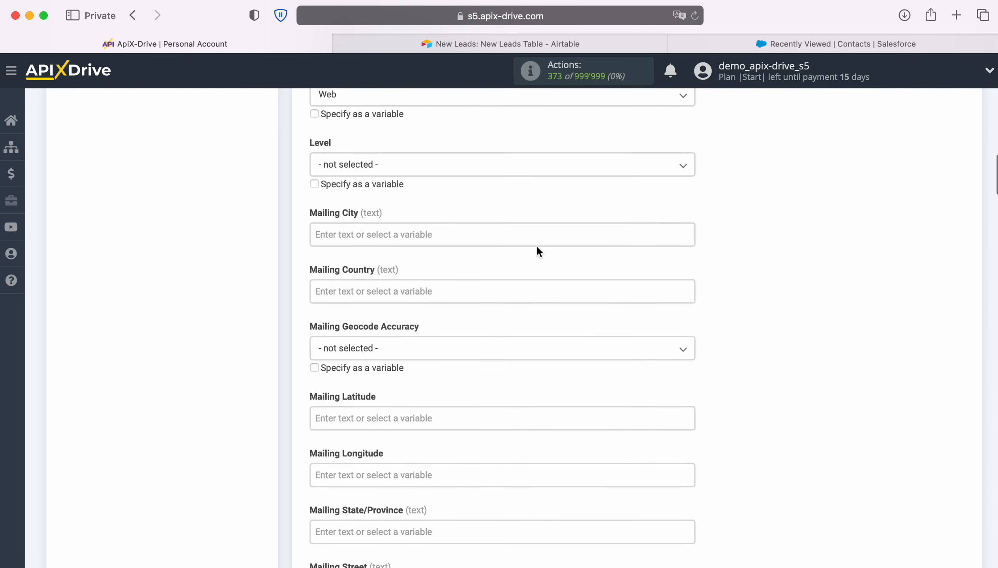
{"action": "scroll", "coordinate": [537, 250], "scroll_direction": "down", "scroll_amount": 4}
{"action": "scroll", "coordinate": [537, 249], "scroll_direction": "down", "scroll_amount": 5}
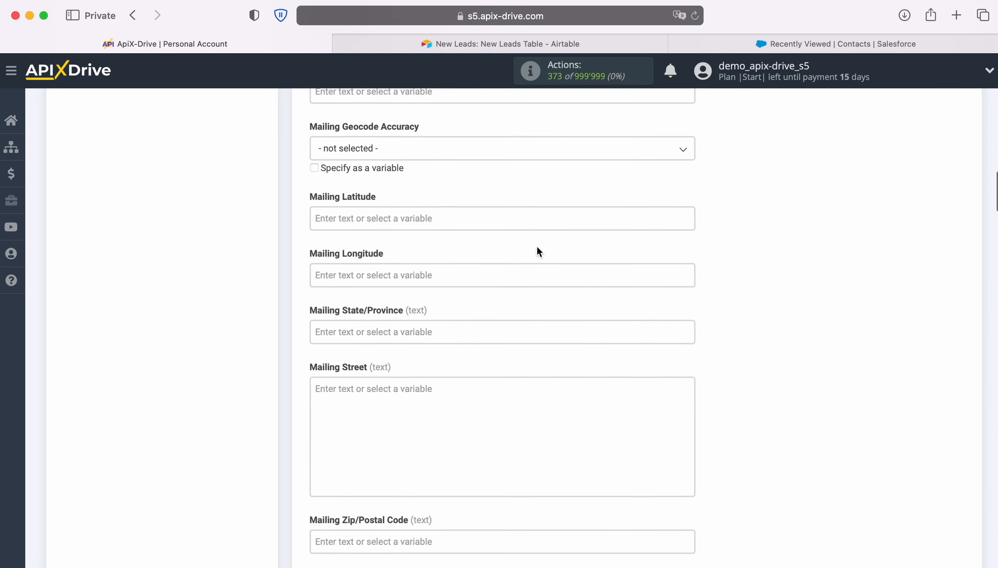
{"action": "scroll", "coordinate": [537, 247], "scroll_direction": "down", "scroll_amount": 5}
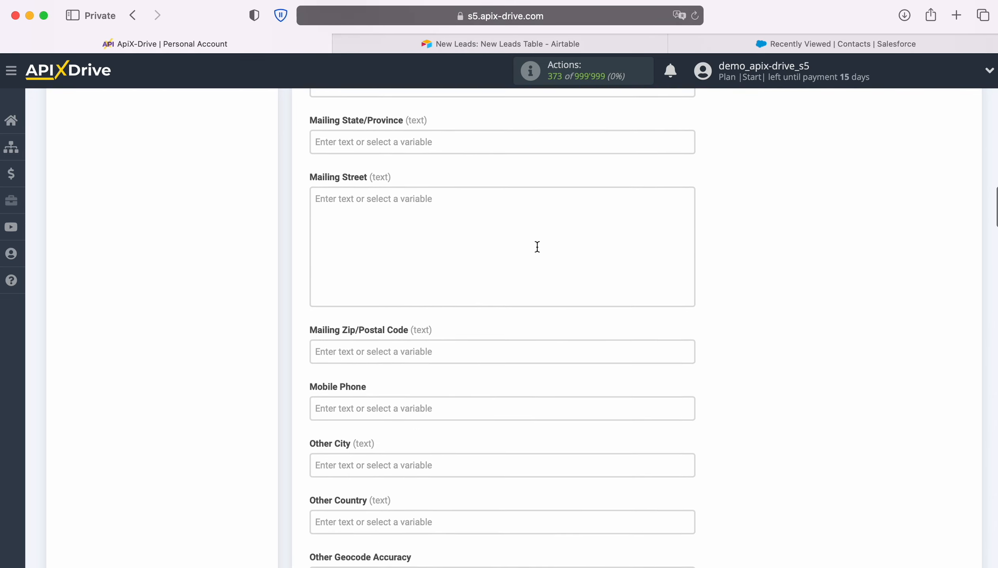
- Map the Airtable Phone value into both Mobile Phone and Other Phone
{"action": "left_click", "coordinate": [441, 309]}
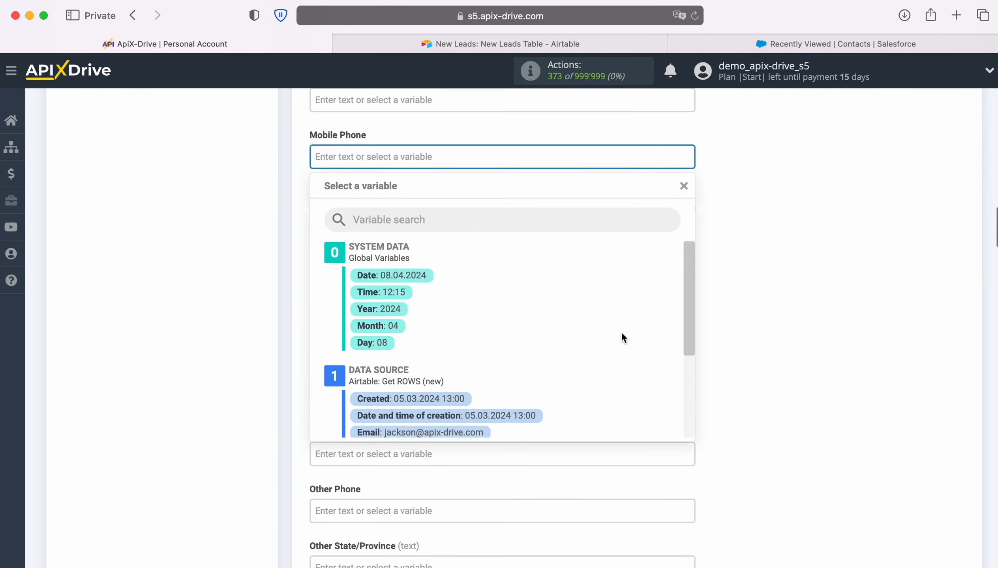
{"action": "scroll", "coordinate": [620, 332], "scroll_direction": "down", "scroll_amount": 3}
{"action": "left_click", "coordinate": [436, 409]}
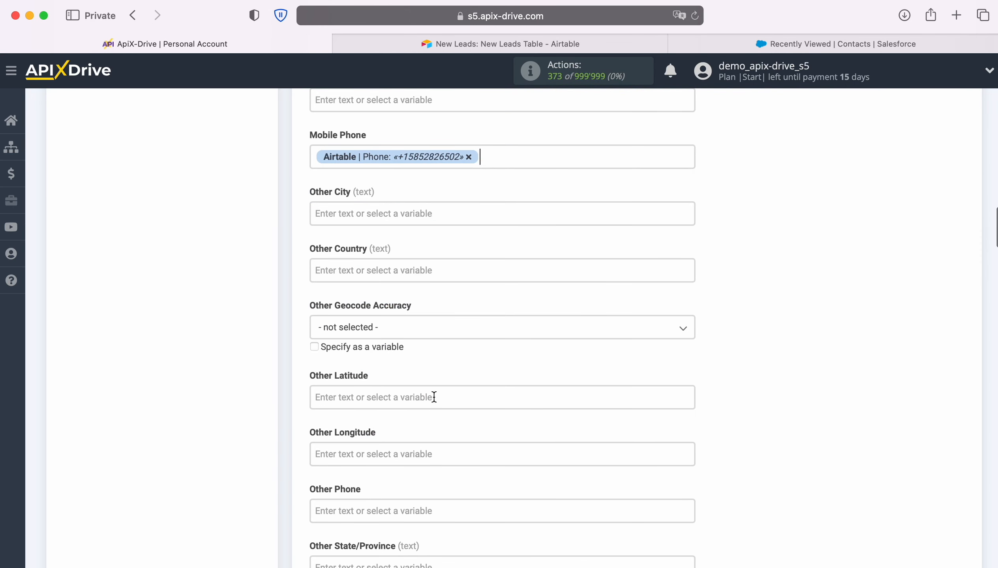
{"action": "scroll", "coordinate": [527, 295], "scroll_direction": "down", "scroll_amount": 2}
{"action": "scroll", "coordinate": [528, 294], "scroll_direction": "down", "scroll_amount": 4}
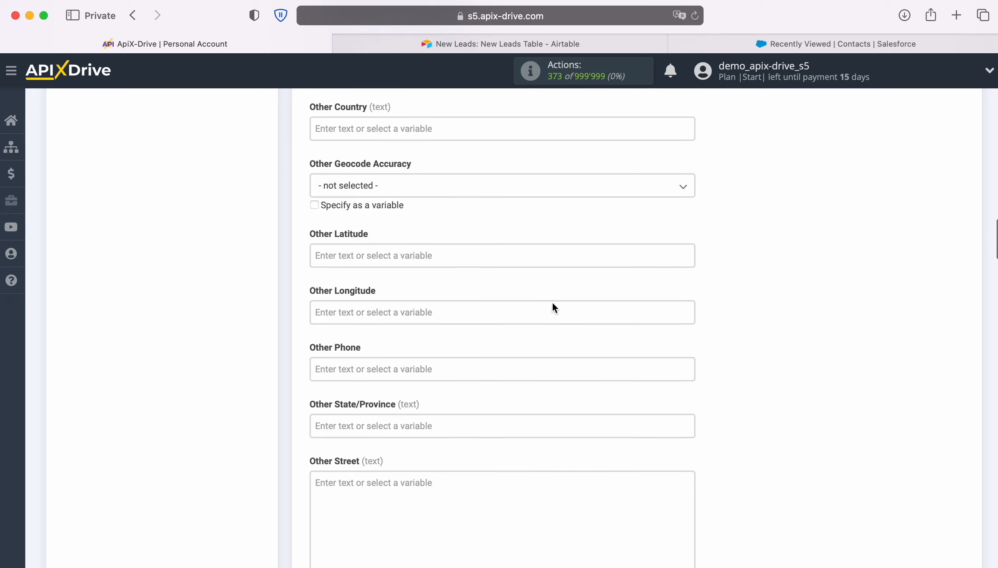
{"action": "left_click", "coordinate": [495, 303]}
{"action": "scroll", "coordinate": [574, 332], "scroll_direction": "down", "scroll_amount": 3}
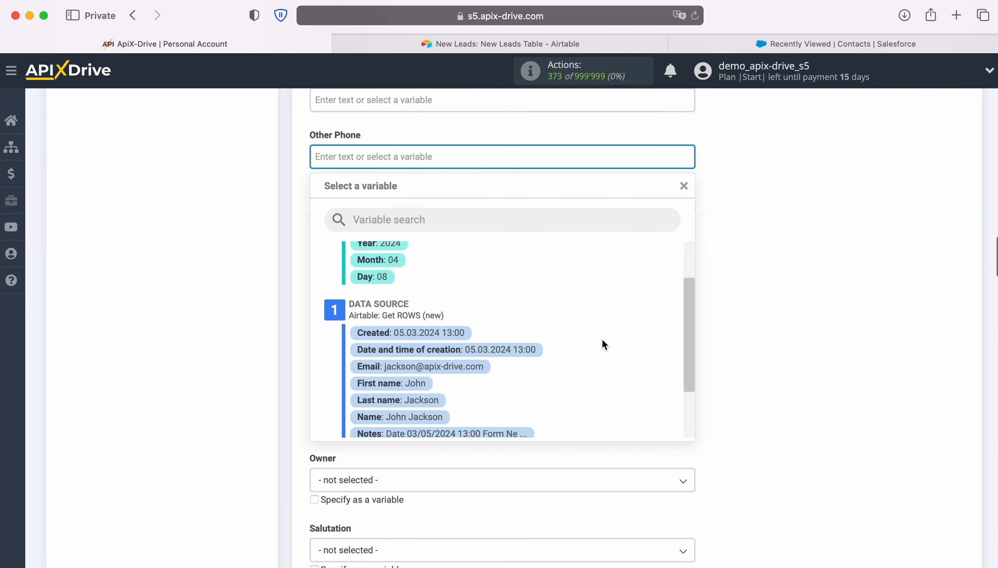
{"action": "left_click", "coordinate": [435, 418]}
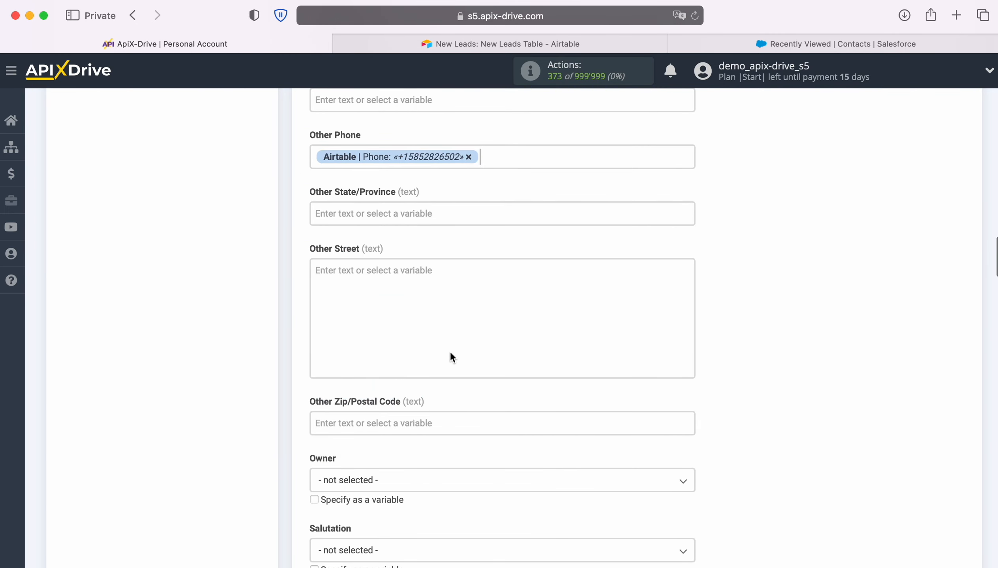
{"action": "scroll", "coordinate": [505, 313], "scroll_direction": "down", "scroll_amount": 6}
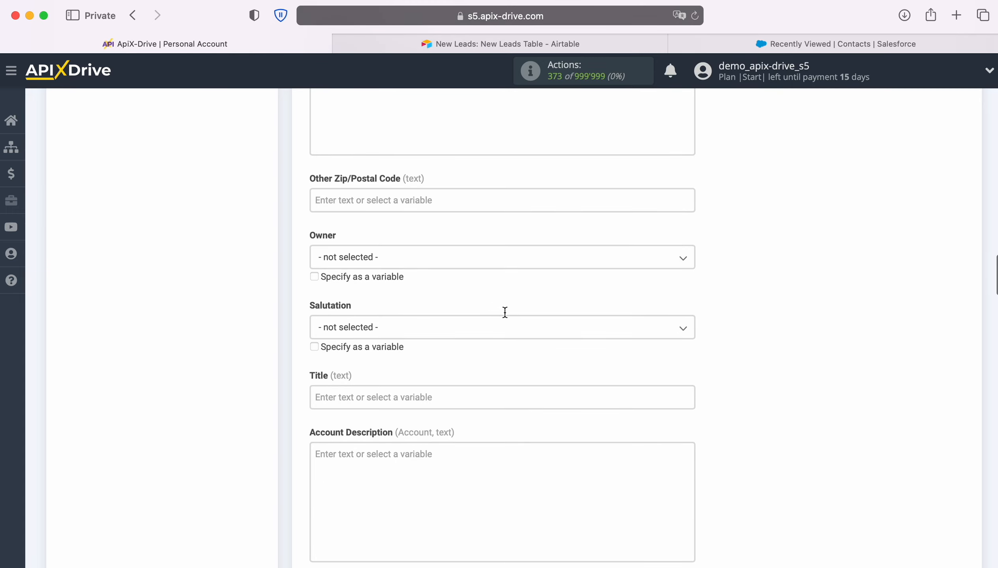
{"action": "scroll", "coordinate": [505, 315], "scroll_direction": "down", "scroll_amount": 3}
{"action": "left_click", "coordinate": [475, 300]}
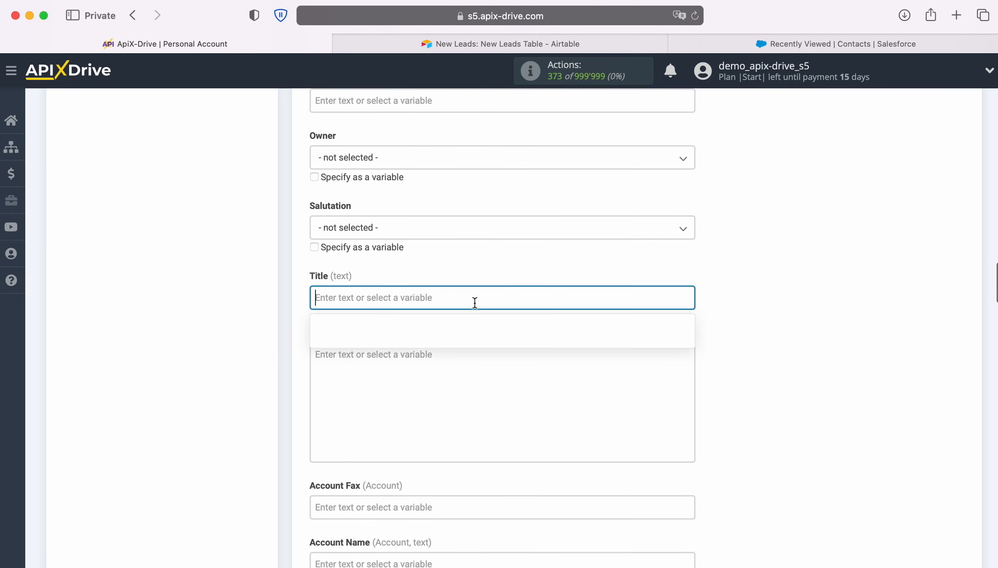
{"action": "type", "text": "New Row"}
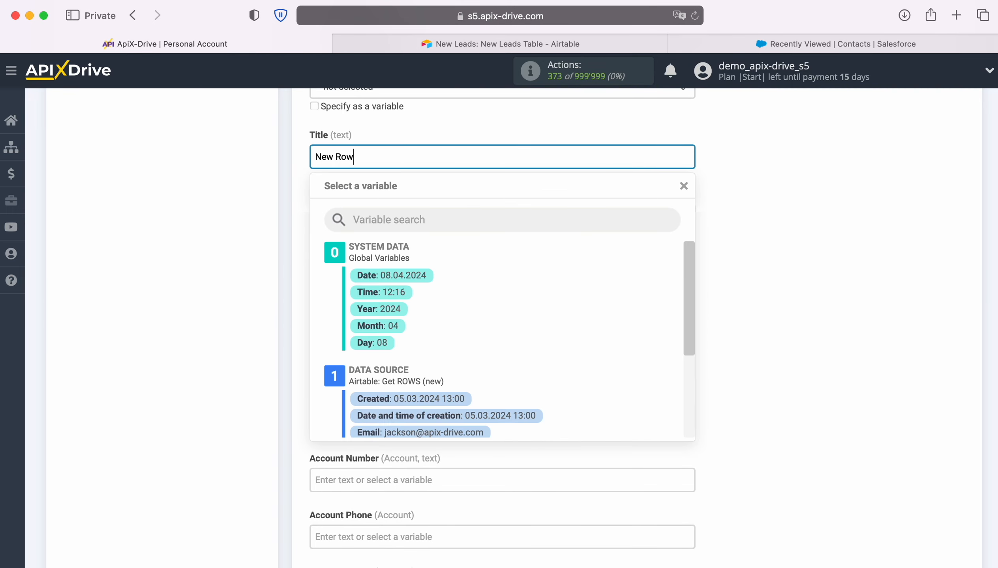
{"action": "type", "text": " from AirTable"}
{"action": "scroll", "coordinate": [524, 398], "scroll_direction": "down", "scroll_amount": 3}
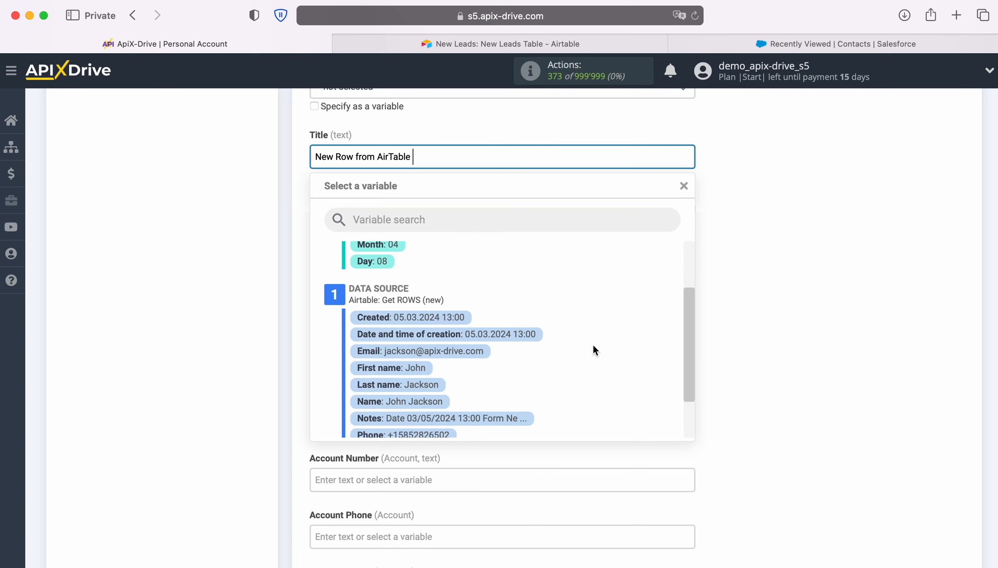
{"action": "left_click", "coordinate": [427, 400]}
{"action": "scroll", "coordinate": [585, 357], "scroll_direction": "down", "scroll_amount": 2}
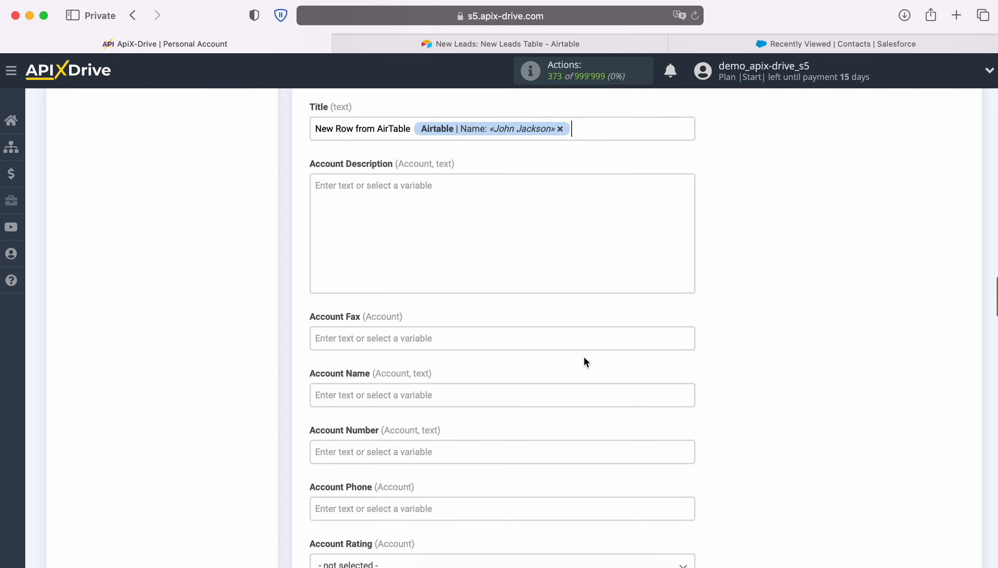
{"action": "left_click", "coordinate": [481, 360]}
{"action": "scroll", "coordinate": [579, 366], "scroll_direction": "down", "scroll_amount": 3}
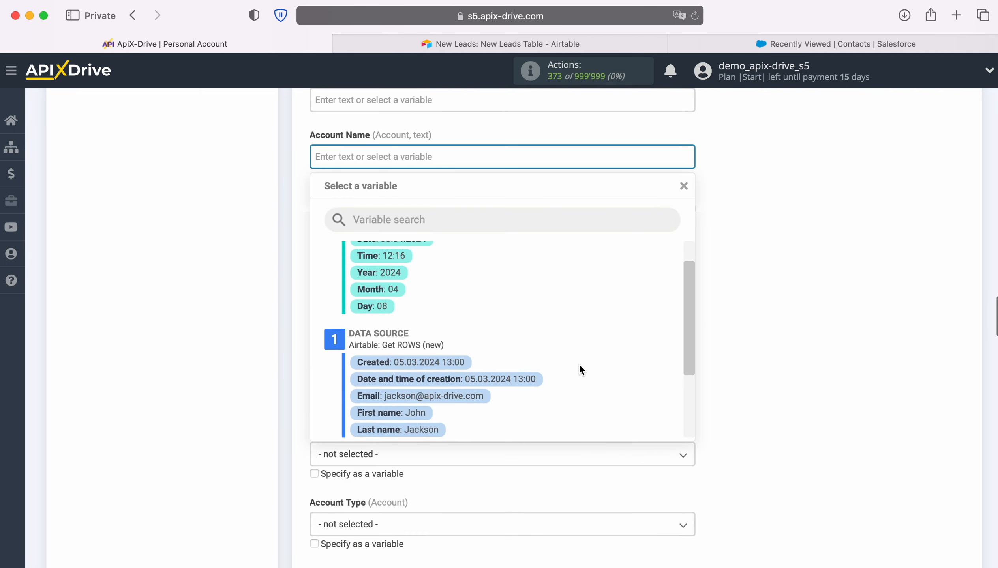
{"action": "left_click", "coordinate": [421, 402]}
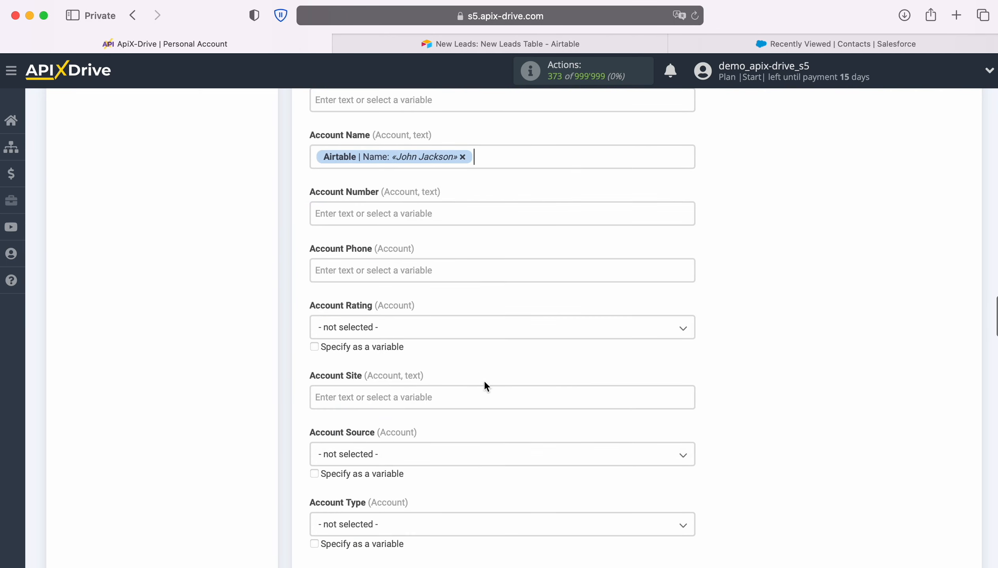
{"action": "scroll", "coordinate": [593, 369], "scroll_direction": "down", "scroll_amount": 6}
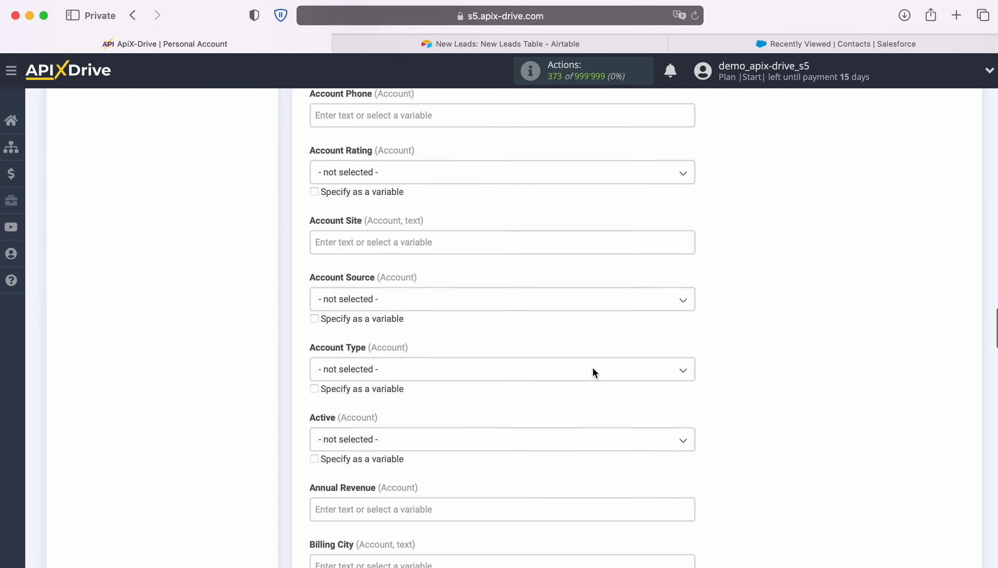
{"action": "scroll", "coordinate": [593, 372], "scroll_direction": "down", "scroll_amount": 6}
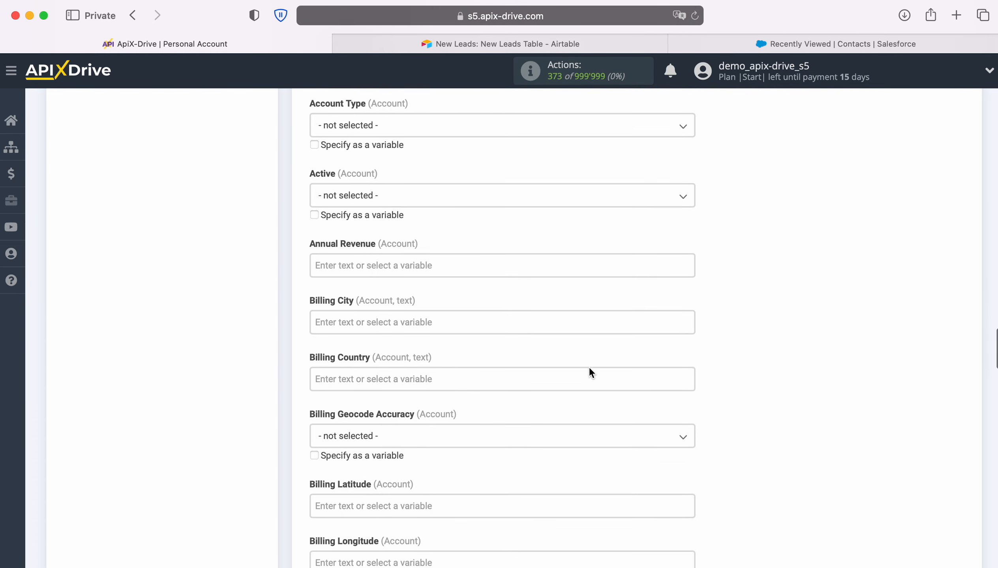
{"action": "scroll", "coordinate": [590, 372], "scroll_direction": "down", "scroll_amount": 8}
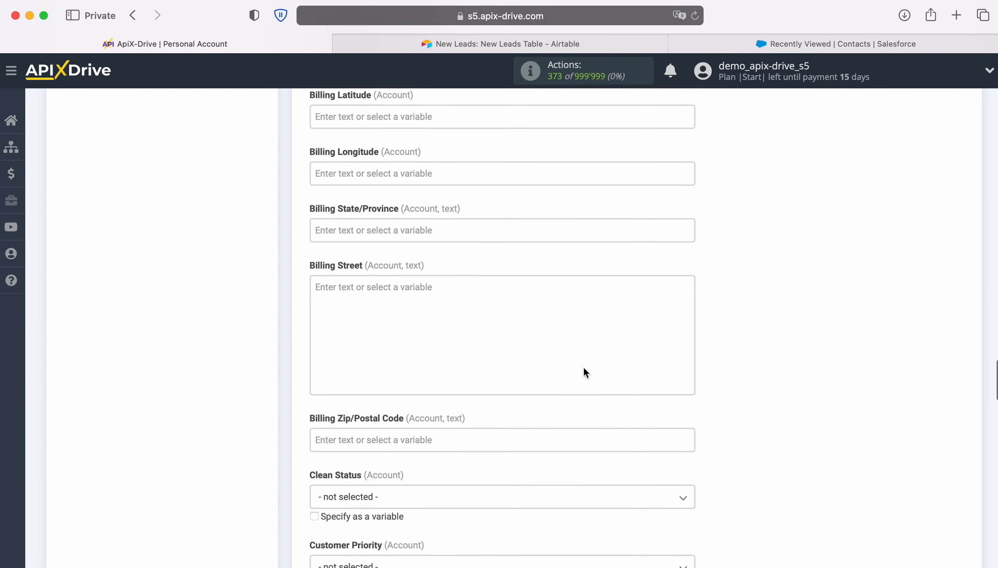
{"action": "scroll", "coordinate": [583, 369], "scroll_direction": "down", "scroll_amount": 9}
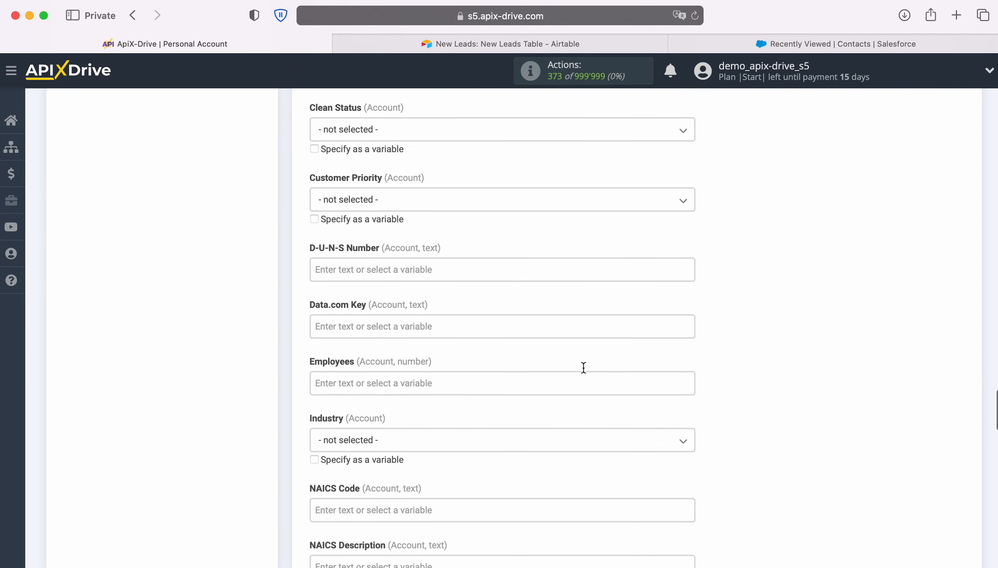
{"action": "scroll", "coordinate": [585, 372], "scroll_direction": "down", "scroll_amount": 10}
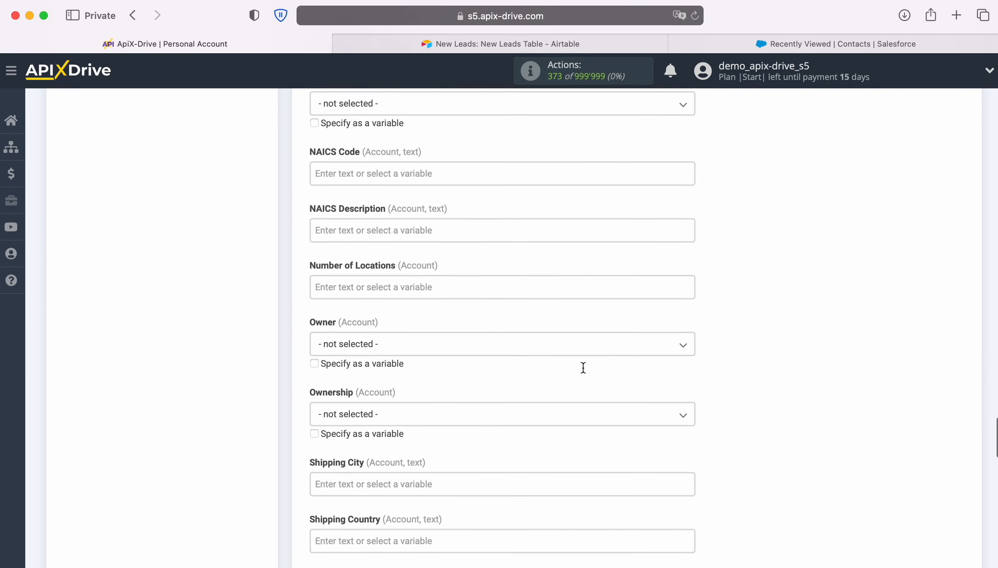
{"action": "scroll", "coordinate": [583, 368], "scroll_direction": "down", "scroll_amount": 10}
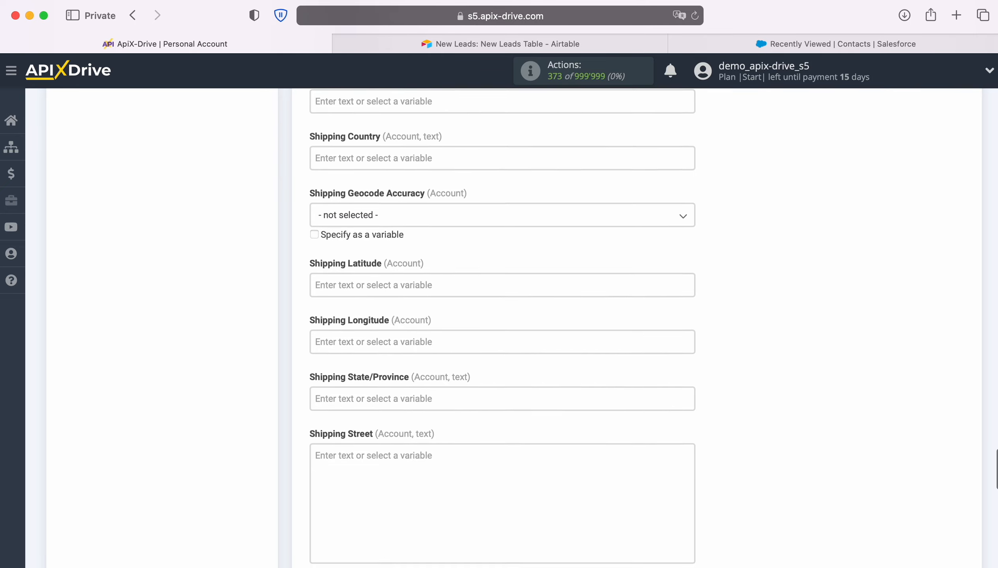
{"action": "scroll", "coordinate": [583, 372], "scroll_direction": "down", "scroll_amount": 10}
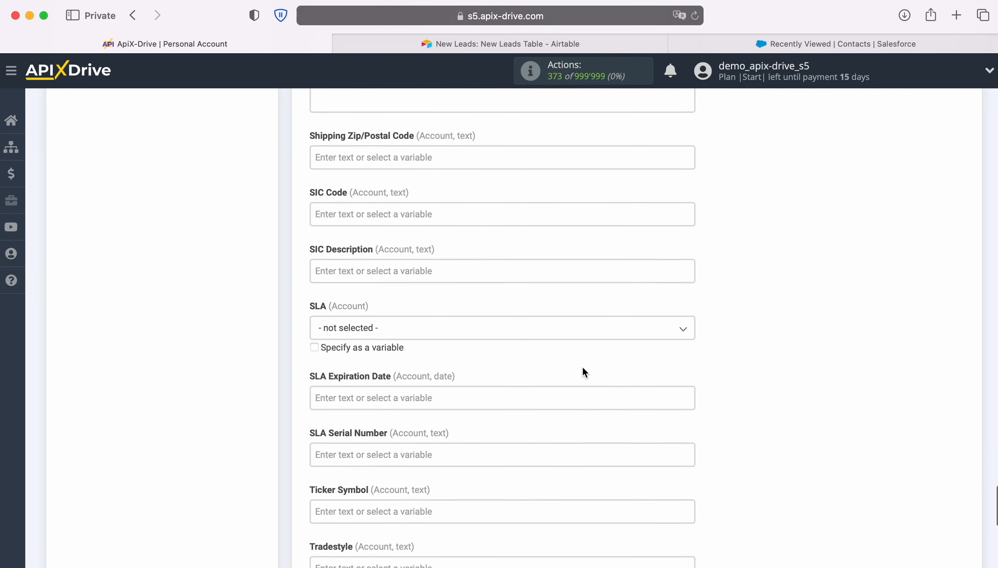
{"action": "scroll", "coordinate": [583, 369], "scroll_direction": "down", "scroll_amount": 6}
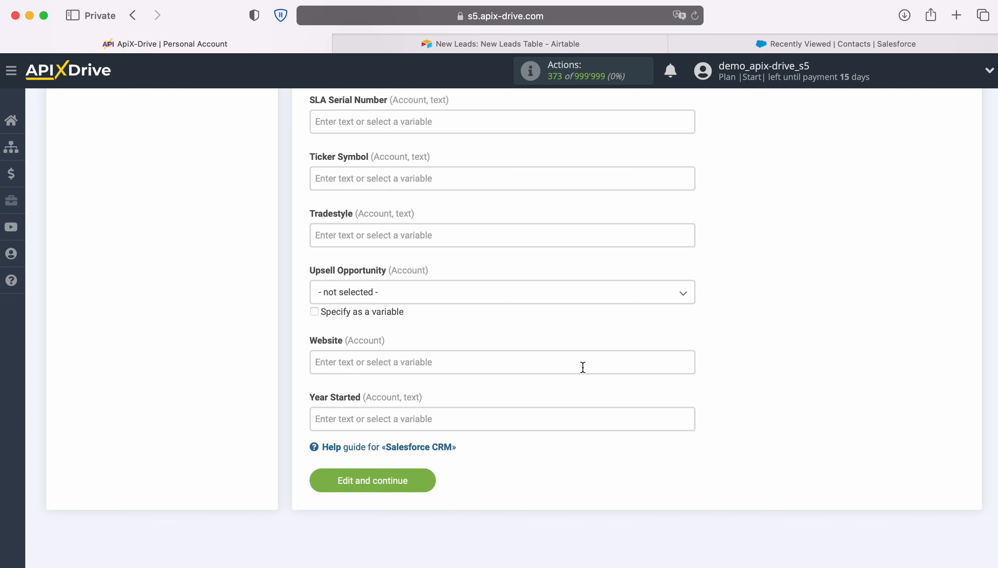
- Save the mapping, review the preview, send the test contact to Salesforce CRM, then go to Salesforce Contacts
{"action": "left_click", "coordinate": [430, 477]}
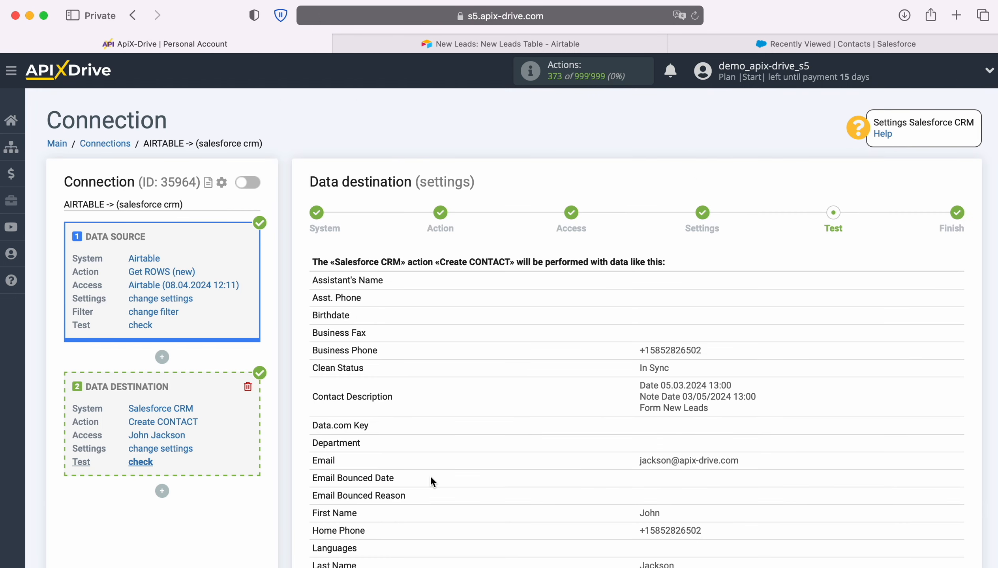
{"action": "scroll", "coordinate": [937, 402], "scroll_direction": "down", "scroll_amount": 4}
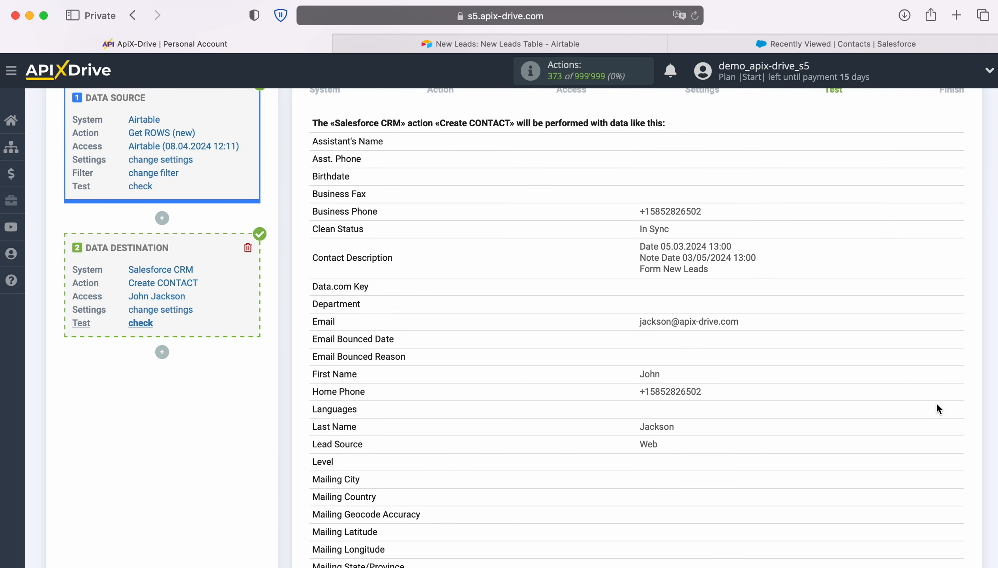
{"action": "scroll", "coordinate": [937, 405], "scroll_direction": "down", "scroll_amount": 13}
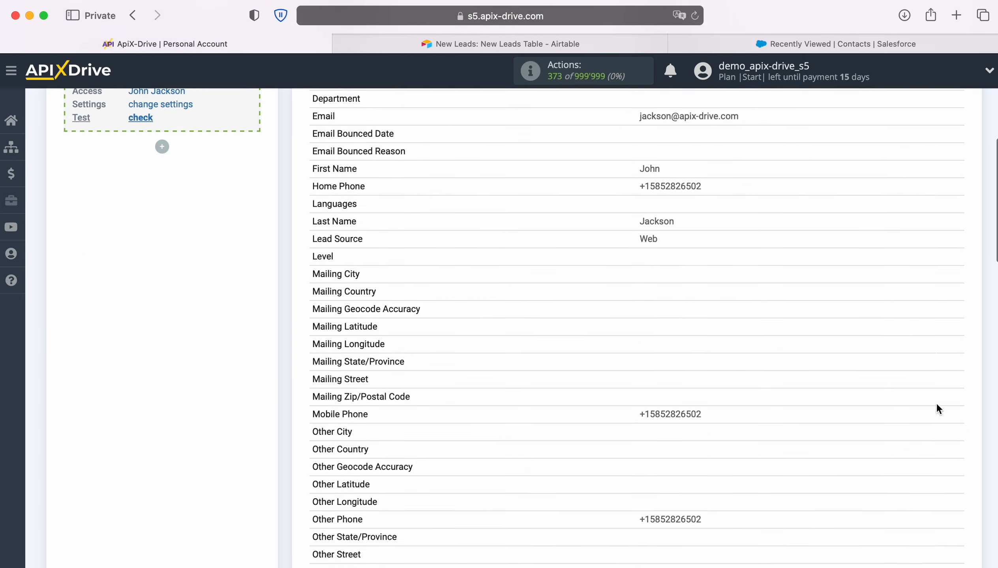
{"action": "scroll", "coordinate": [938, 404], "scroll_direction": "down", "scroll_amount": 12}
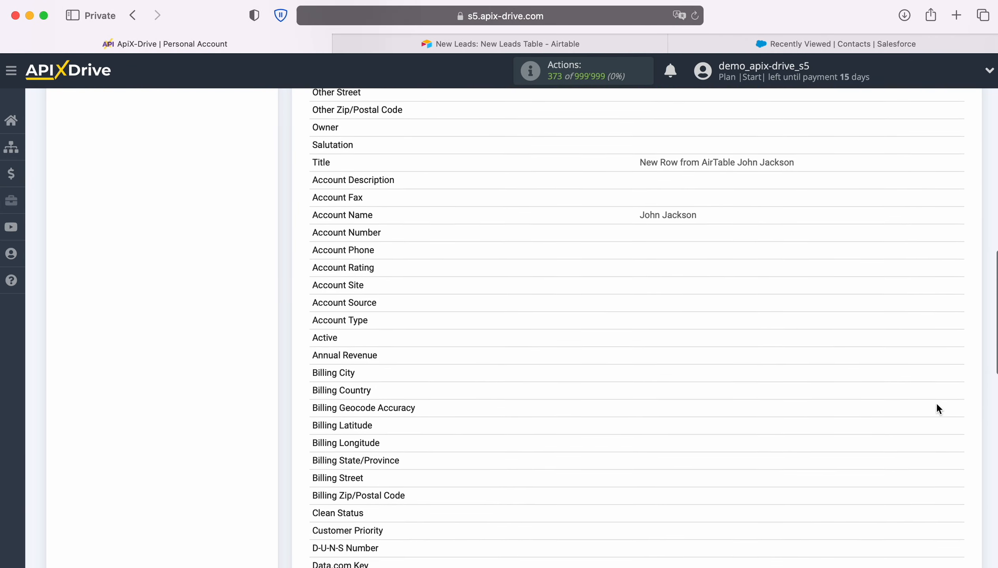
{"action": "scroll", "coordinate": [938, 405], "scroll_direction": "down", "scroll_amount": 9}
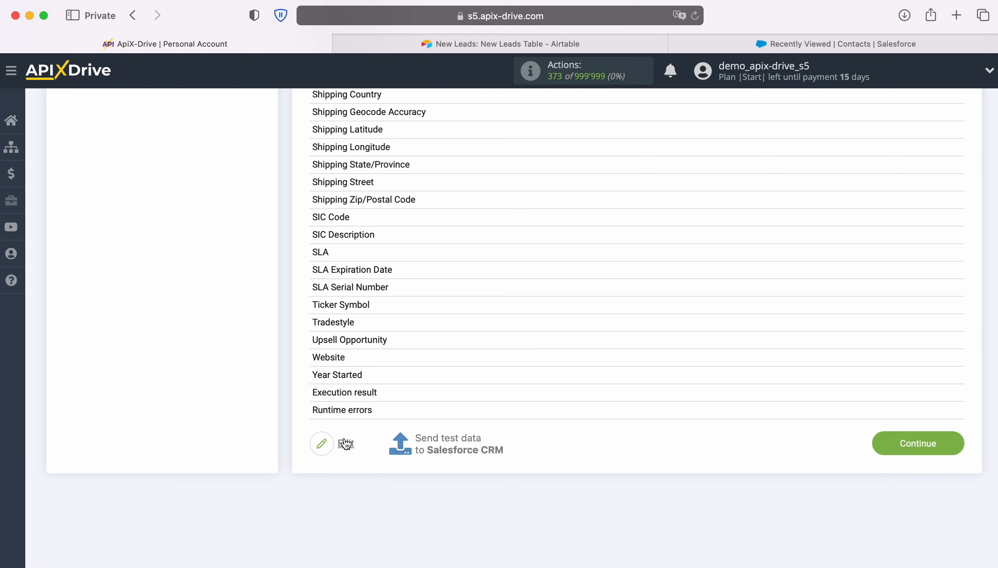
{"action": "left_click", "coordinate": [447, 439]}
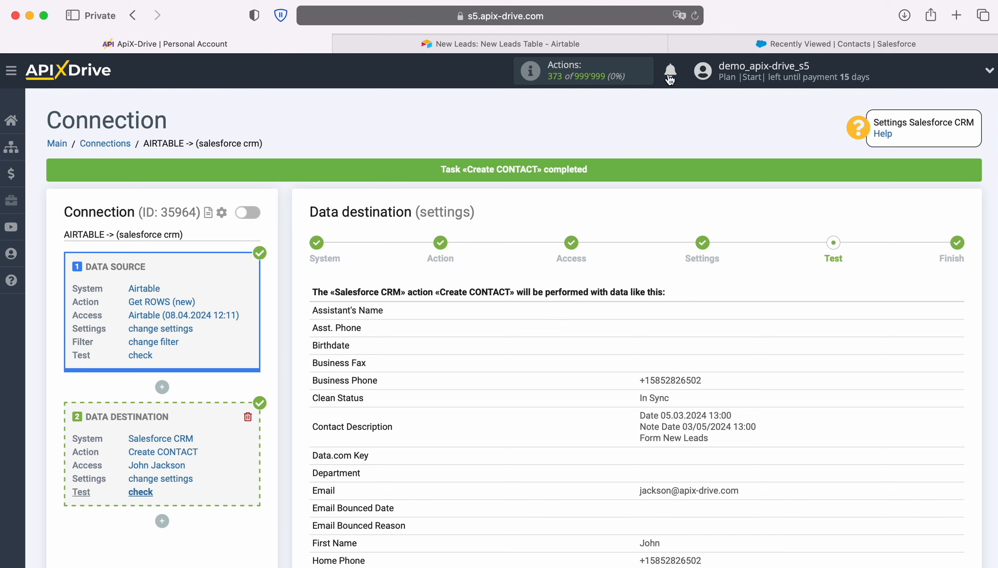
{"action": "left_click", "coordinate": [758, 50]}
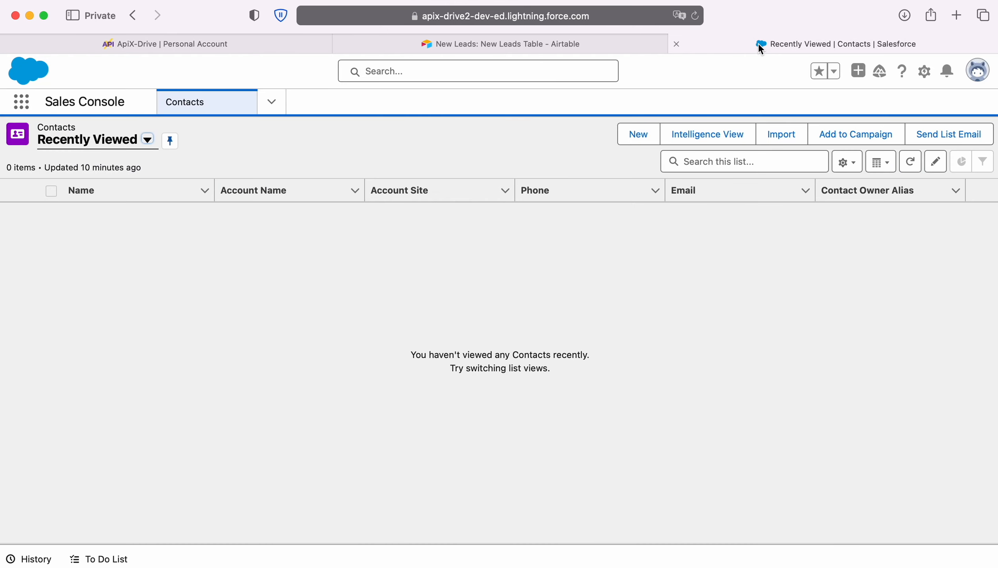
- Reload Salesforce Contacts and check the new contact's Details, then go back to ApiX-Drive
{"action": "left_click", "coordinate": [698, 20]}
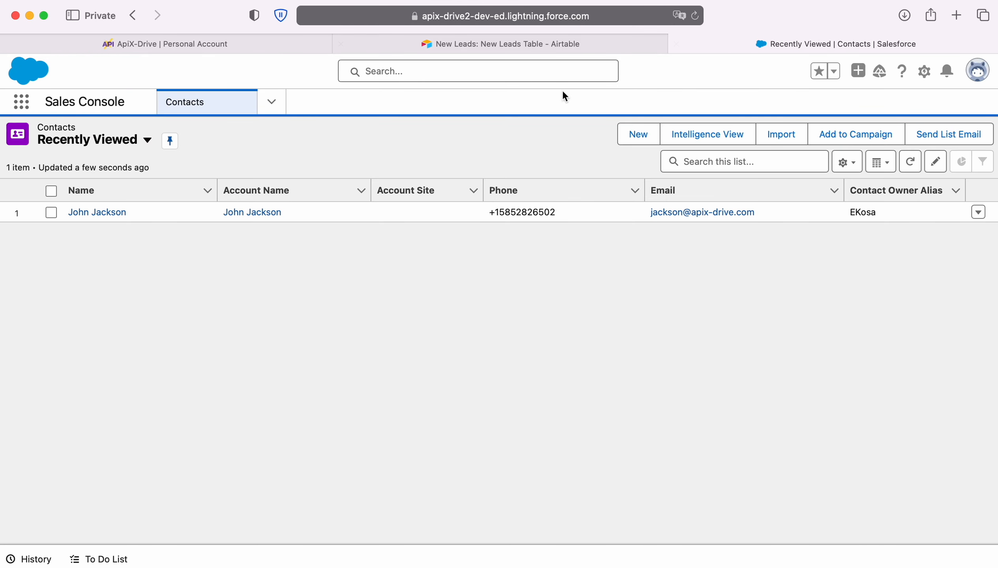
{"action": "left_click", "coordinate": [86, 213]}
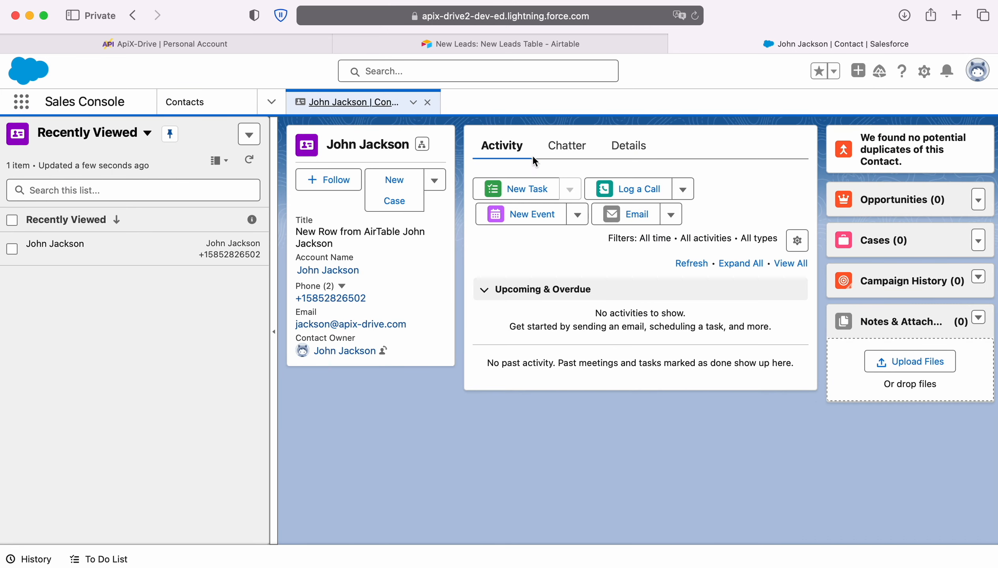
{"action": "left_click", "coordinate": [616, 151]}
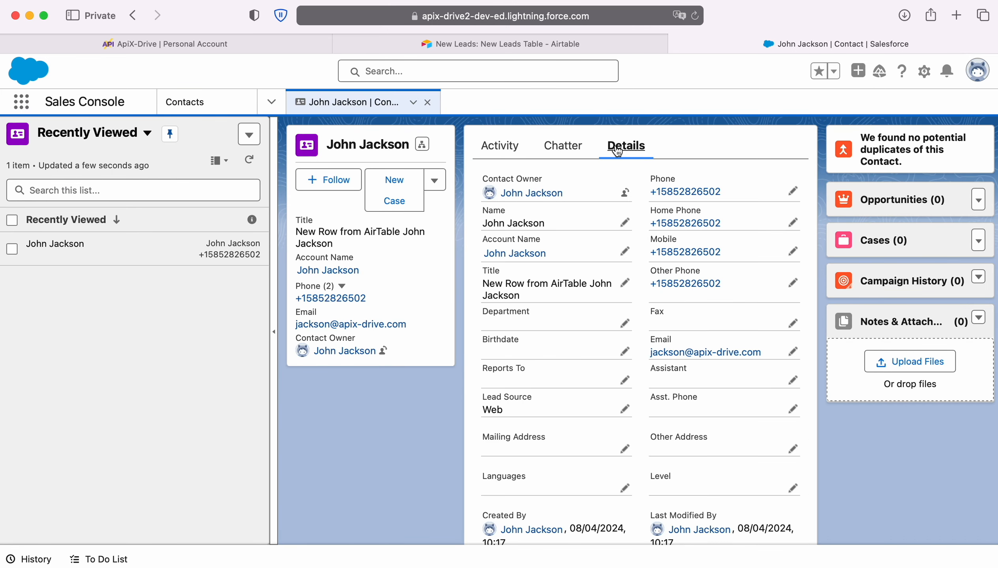
{"action": "scroll", "coordinate": [602, 360], "scroll_direction": "down", "scroll_amount": 3}
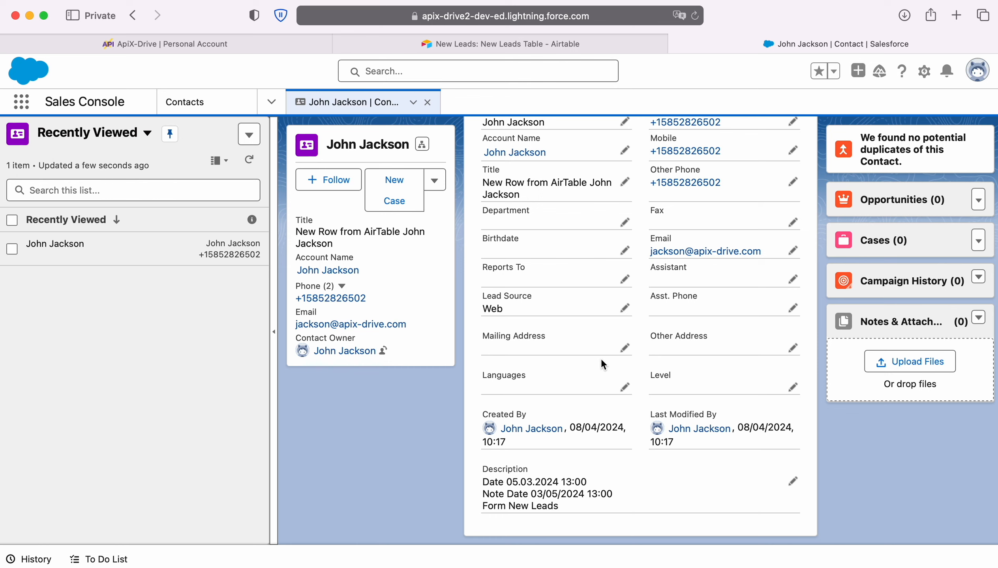
{"action": "left_click", "coordinate": [107, 43]}
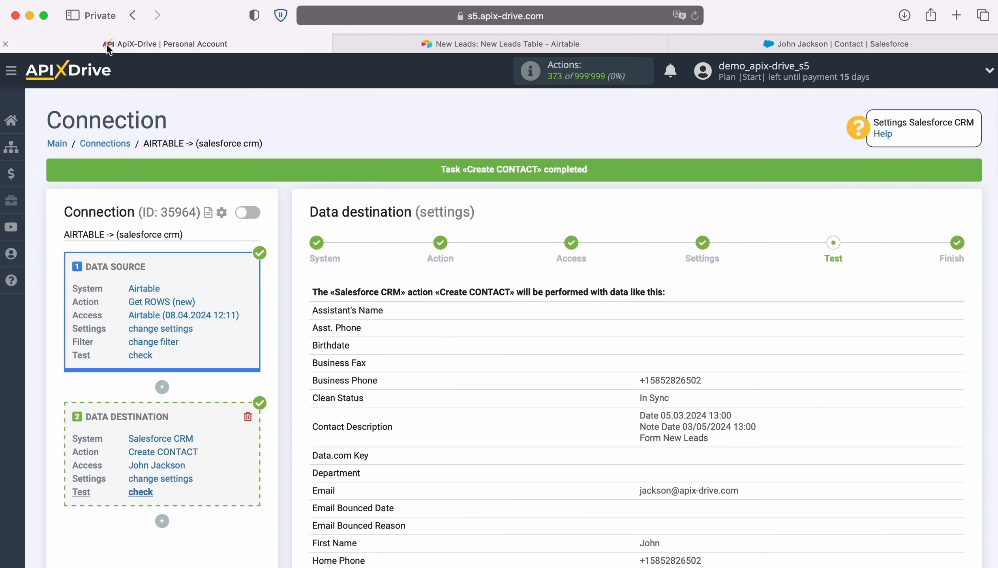
- Continue past the test preview to the Finish step of the Data Destination setup
{"action": "scroll", "coordinate": [892, 406], "scroll_direction": "down", "scroll_amount": 20}
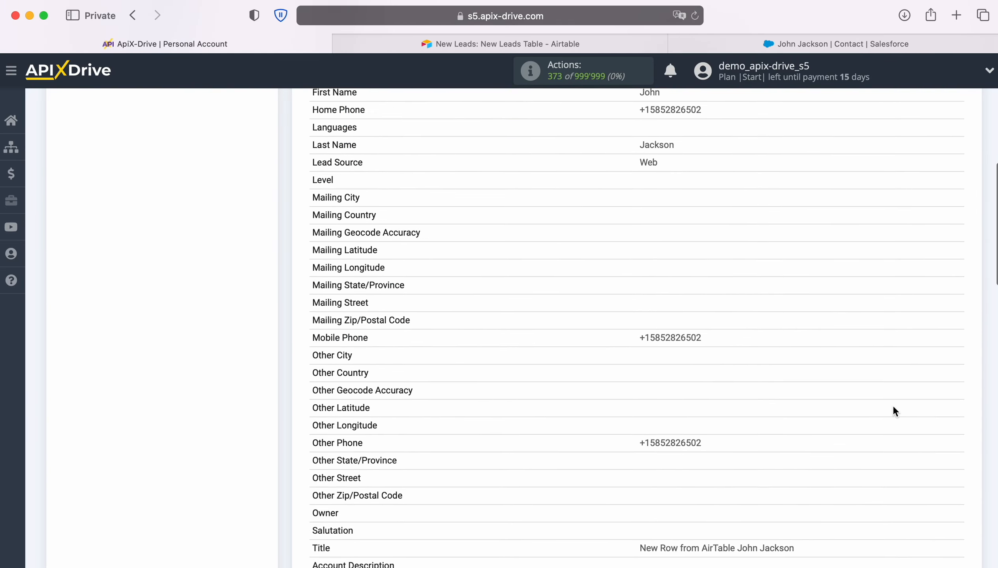
{"action": "scroll", "coordinate": [893, 405], "scroll_direction": "down", "scroll_amount": 17}
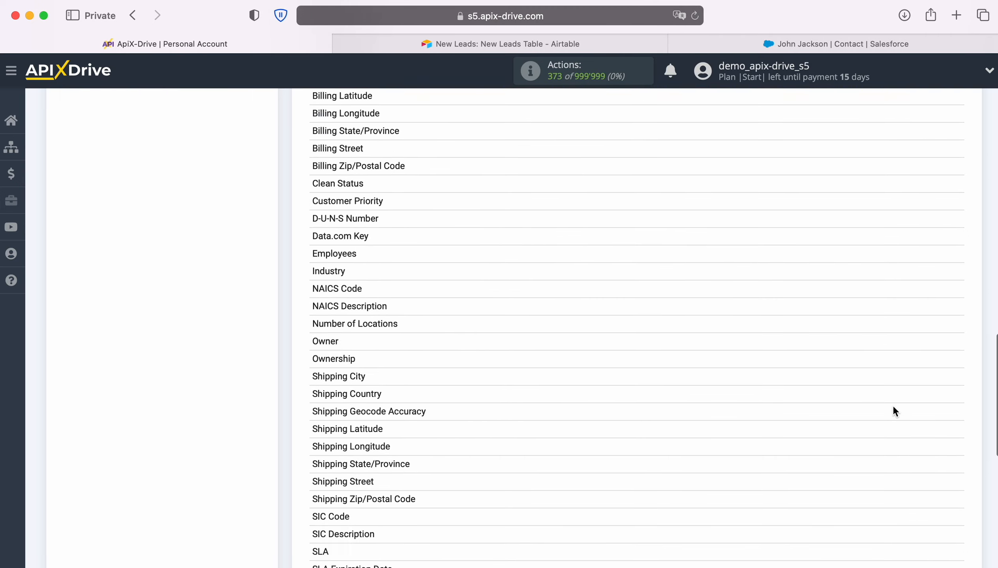
{"action": "left_click", "coordinate": [926, 414]}
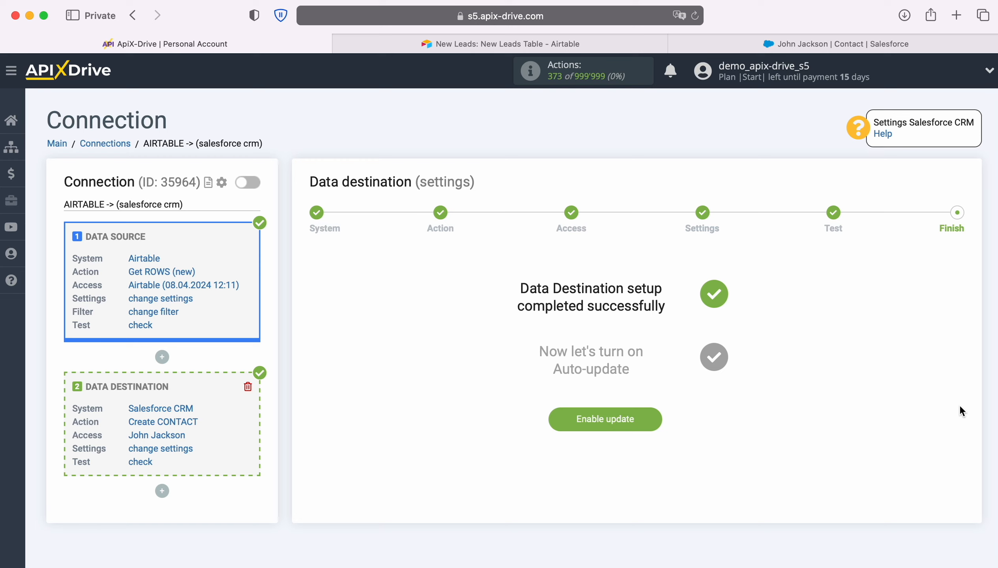
- Enable auto-update on the connection and set its update interval to 5 minutes
{"action": "left_click", "coordinate": [653, 419]}
{"action": "left_click", "coordinate": [949, 226]}
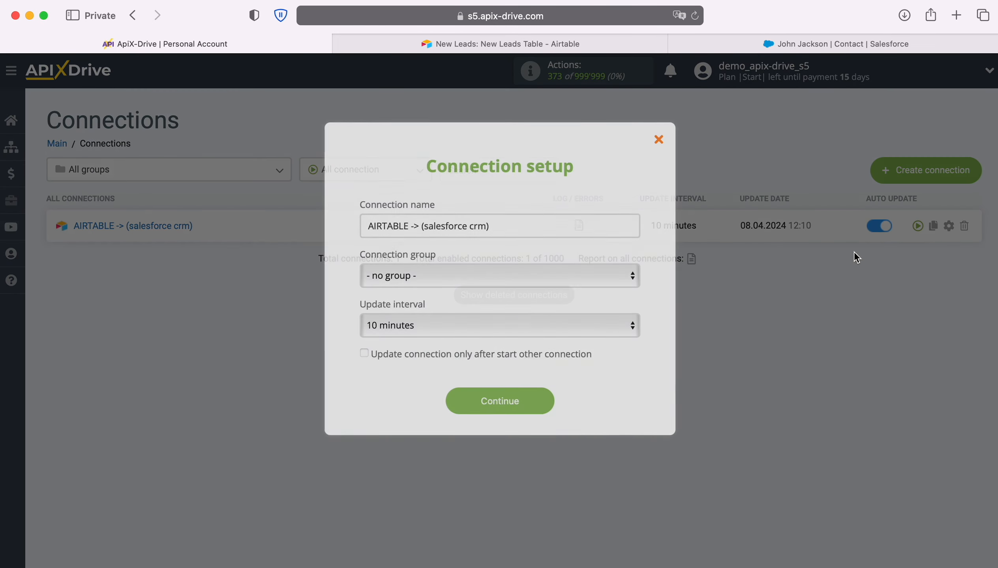
{"action": "left_click", "coordinate": [489, 323]}
{"action": "left_click", "coordinate": [477, 311]}
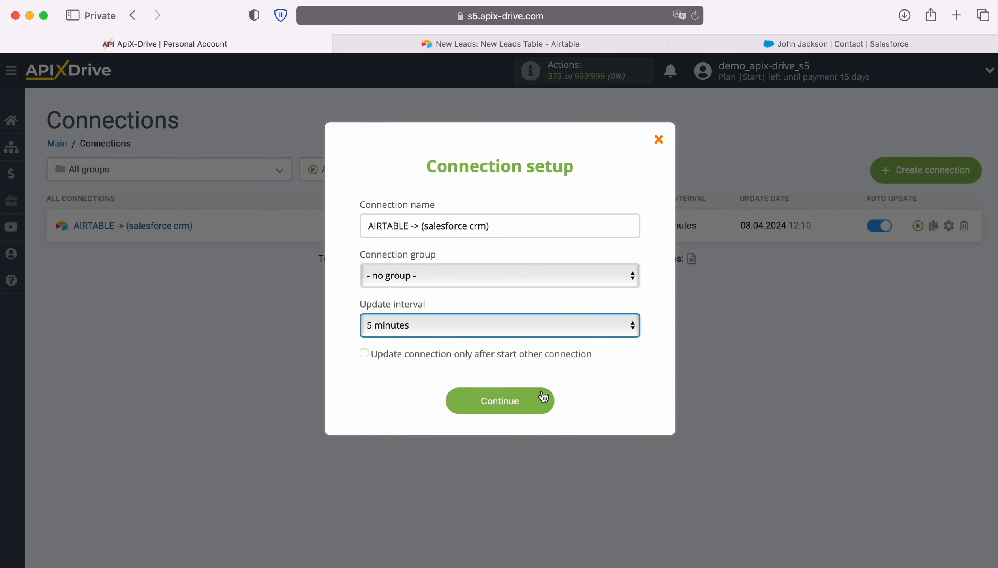
{"action": "left_click", "coordinate": [545, 401]}
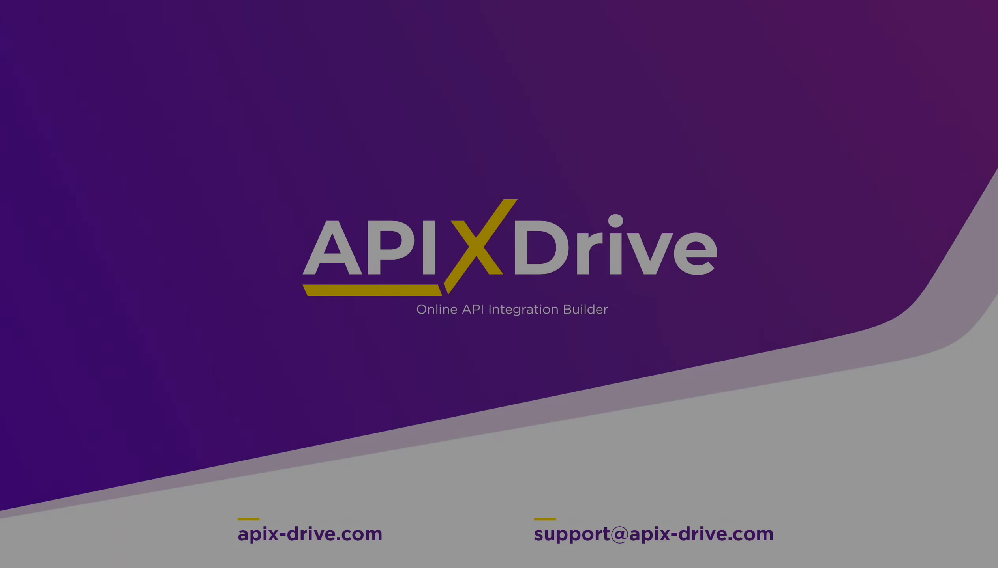